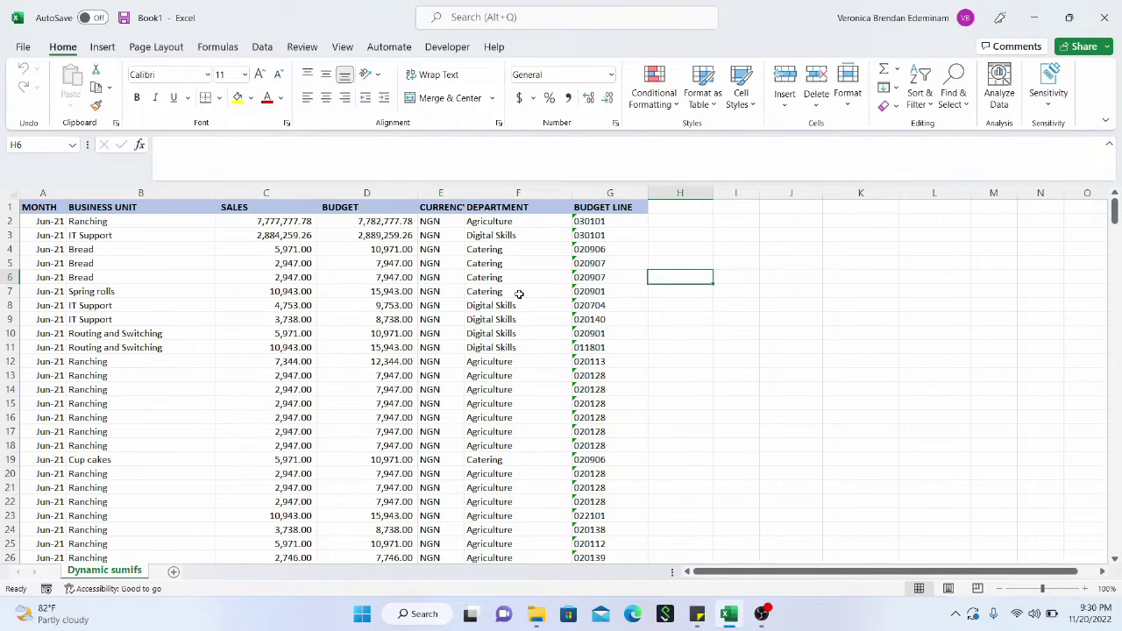
click(307, 230)
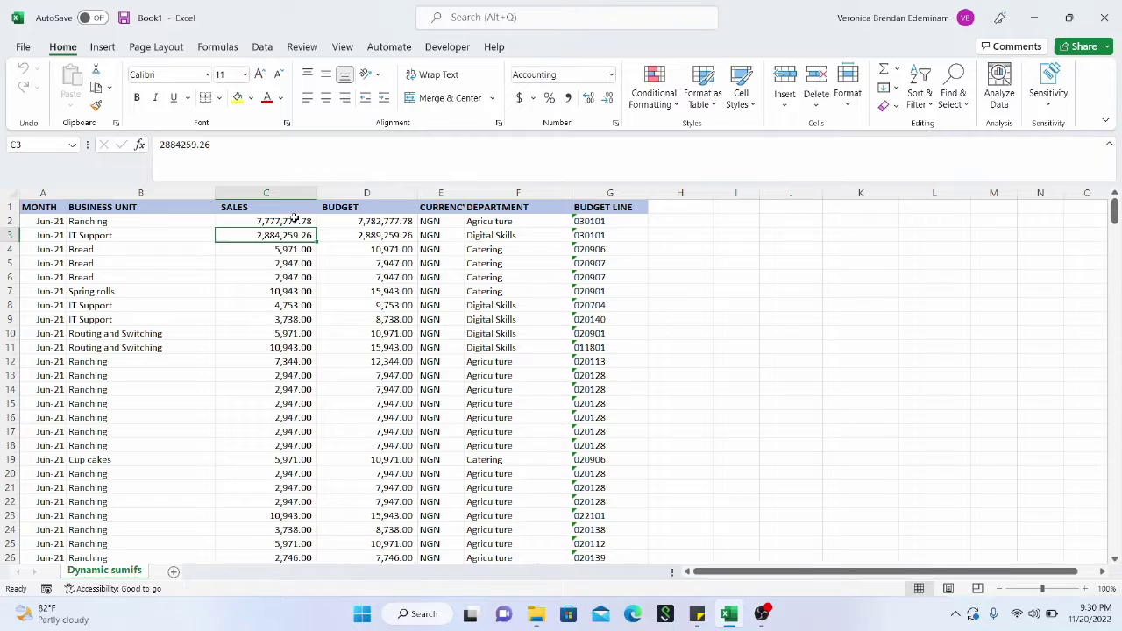
click(295, 219)
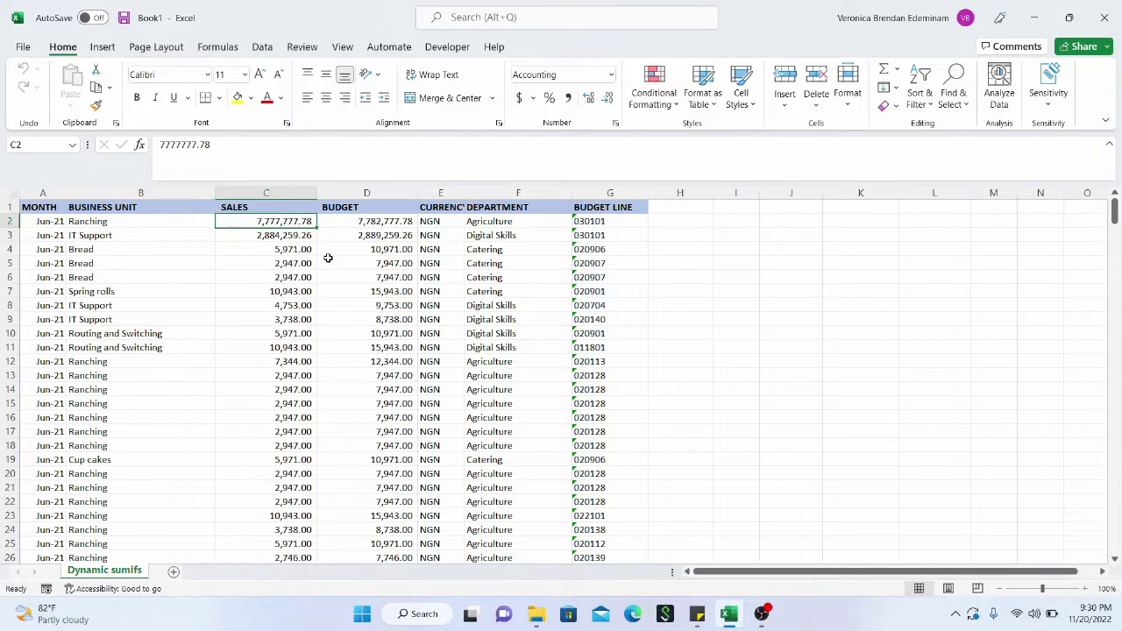
click(298, 276)
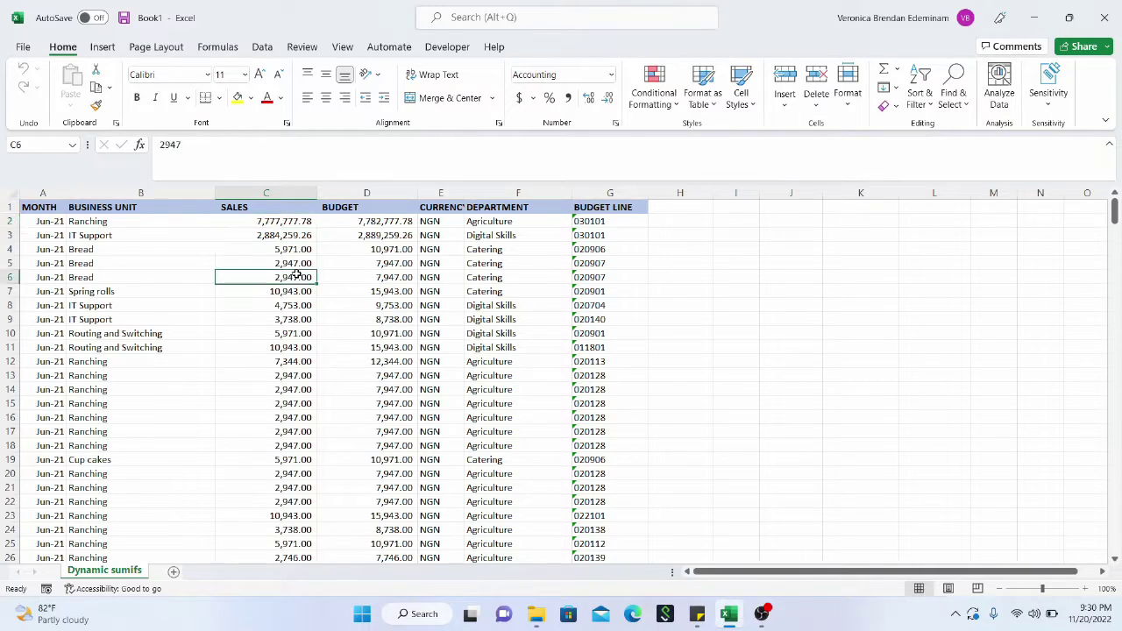
click(395, 279)
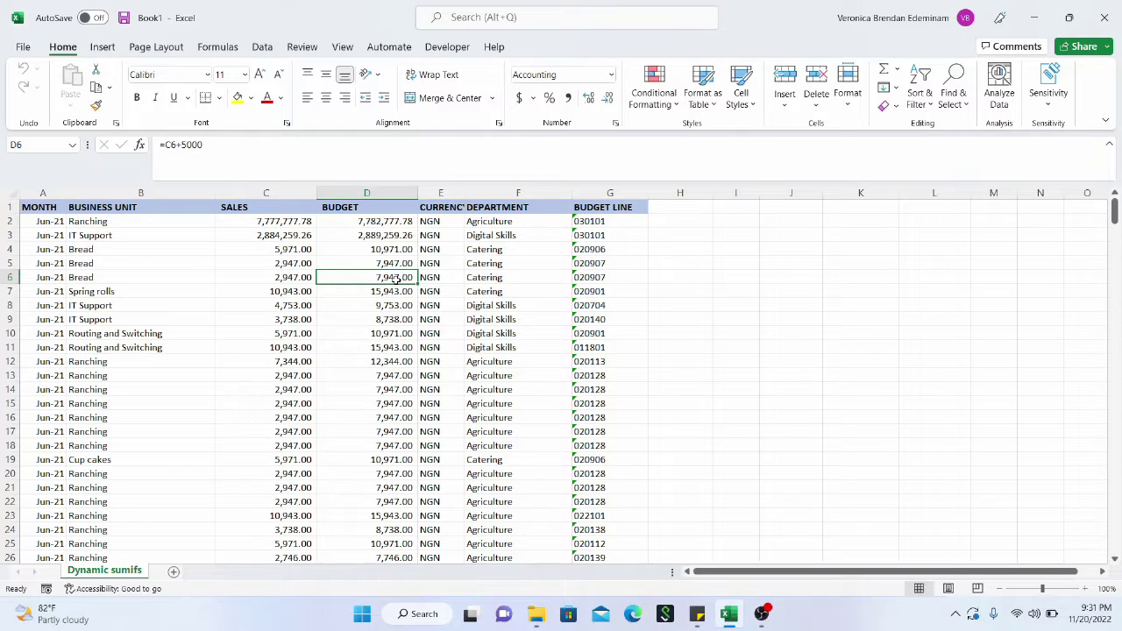
click(687, 280)
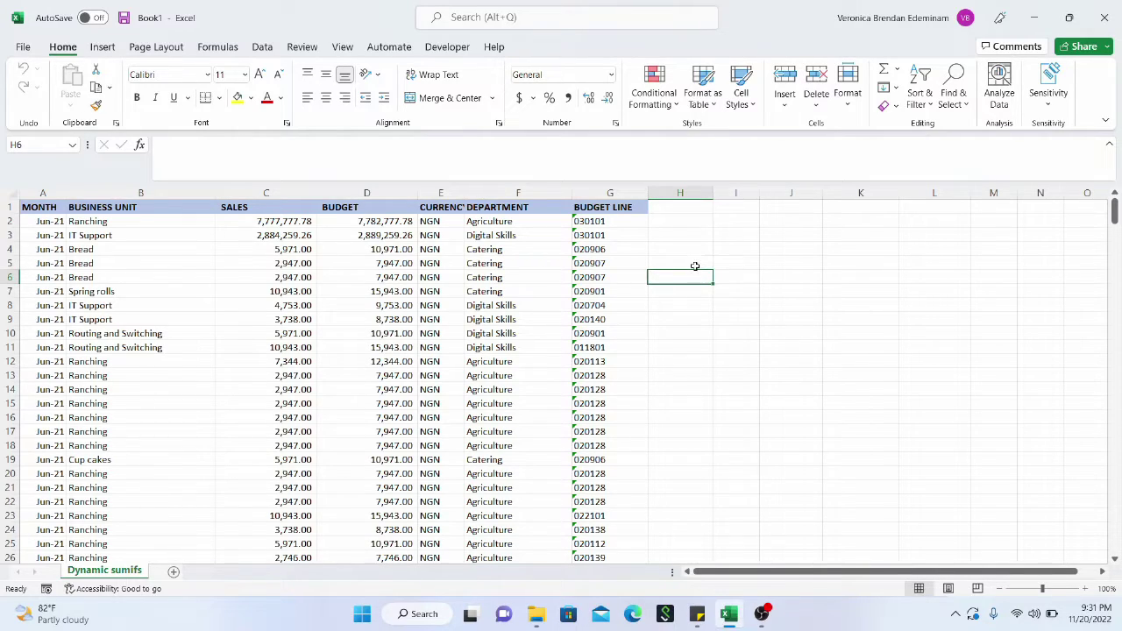
- Label cell H5 "Months" and cell H6 "Amount" beside the data table
click(692, 265)
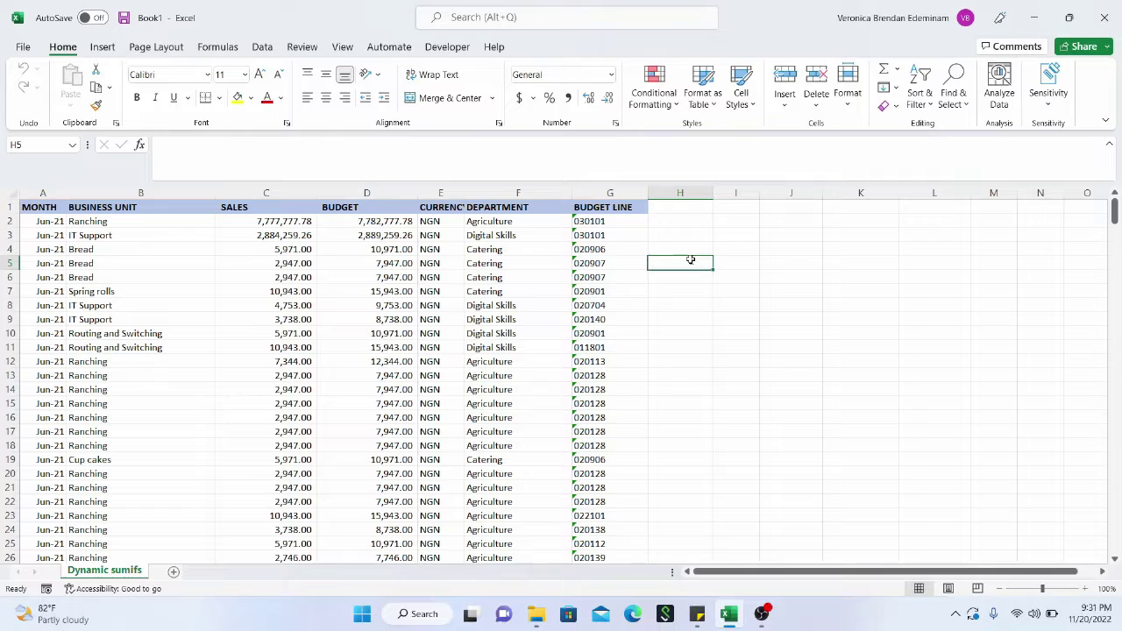
text(Months)
key(Return)
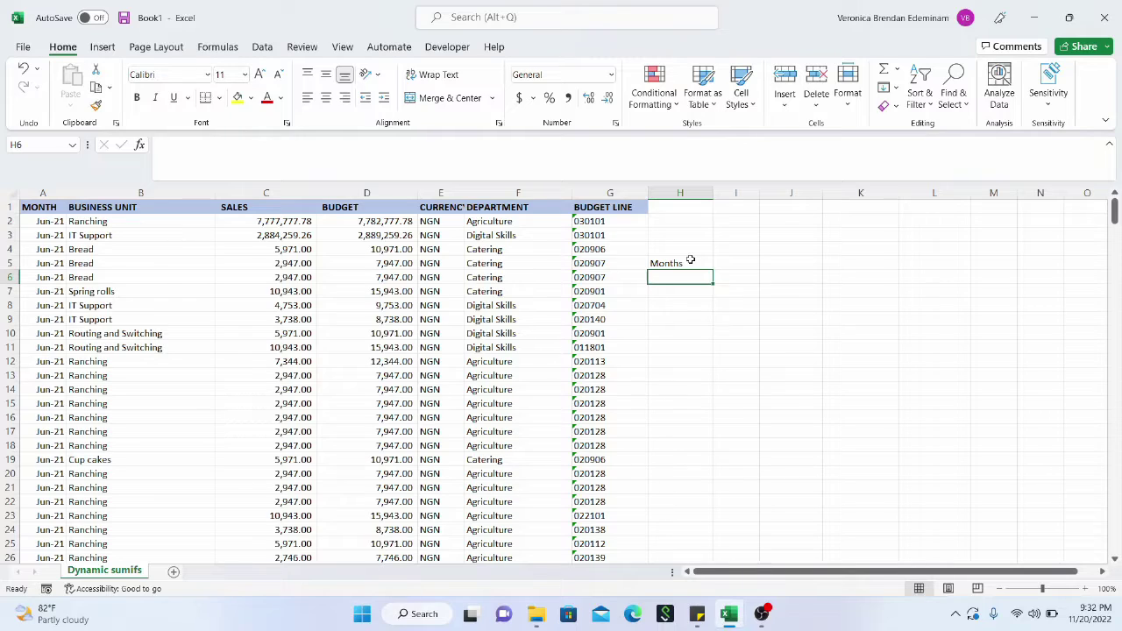
text(Amoun)
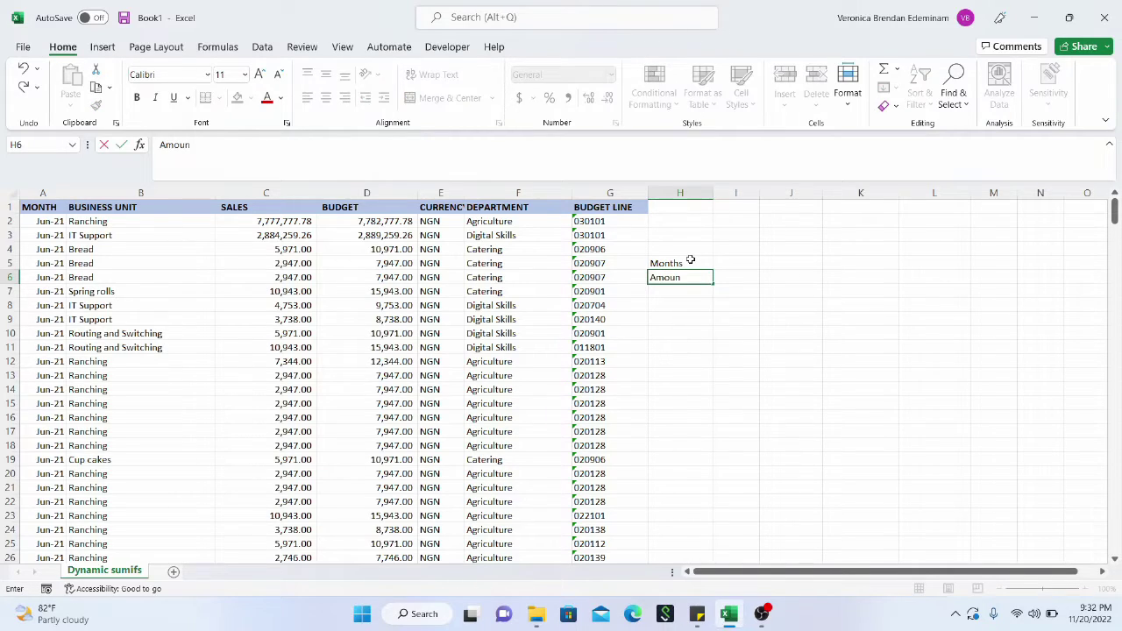
text(t)
- Enter June 2021 in I5 as the month and "Sales" in I6 as the amount type
click(737, 267)
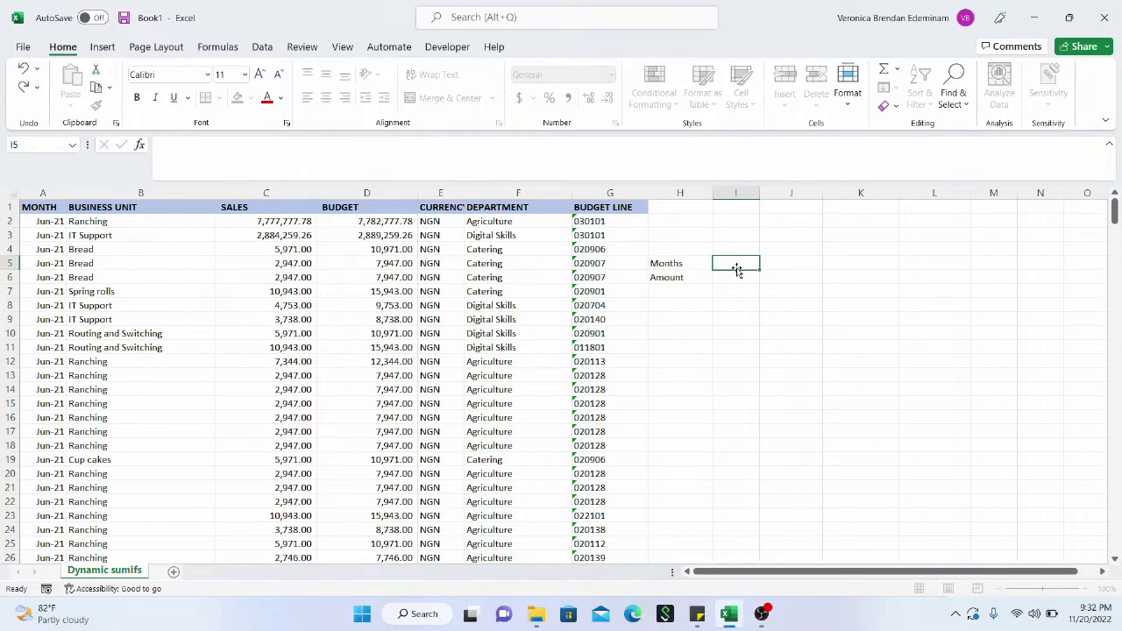
text(June 2021)
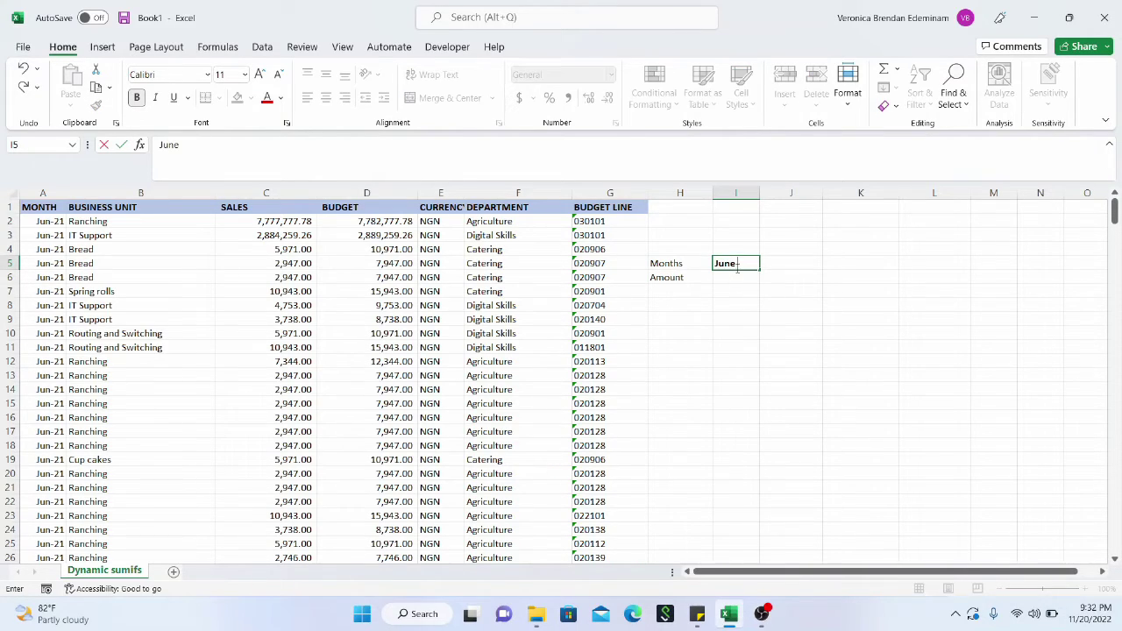
key(Return)
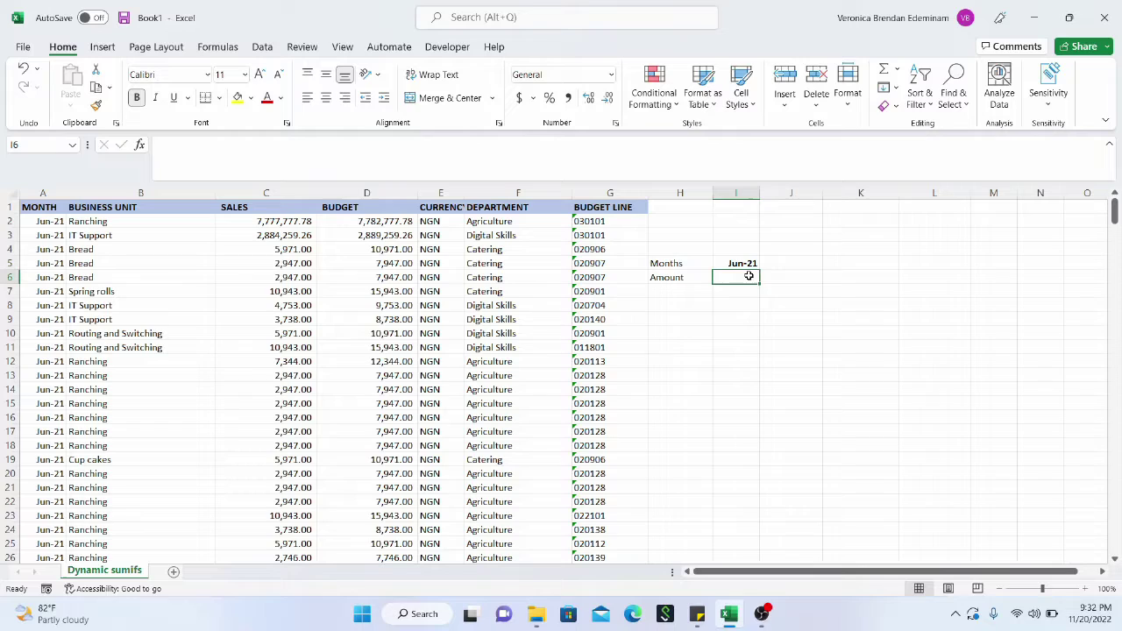
text(Sales)
click(691, 297)
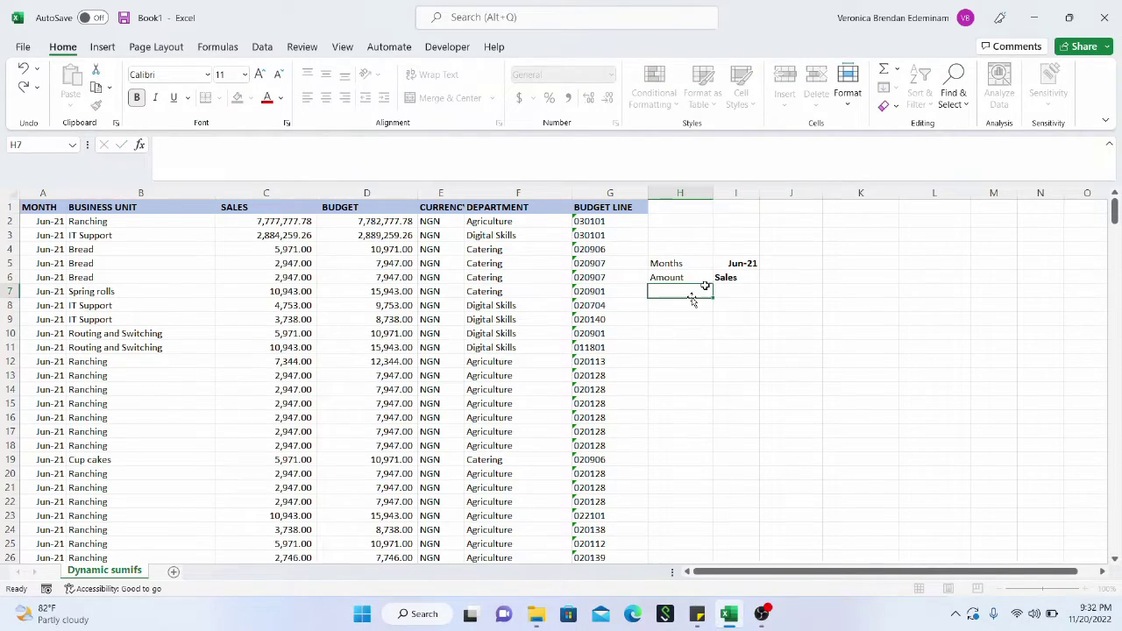
- Remove the bold formatting from I5:I6 and right-align the Sales entry in I6
click(742, 266)
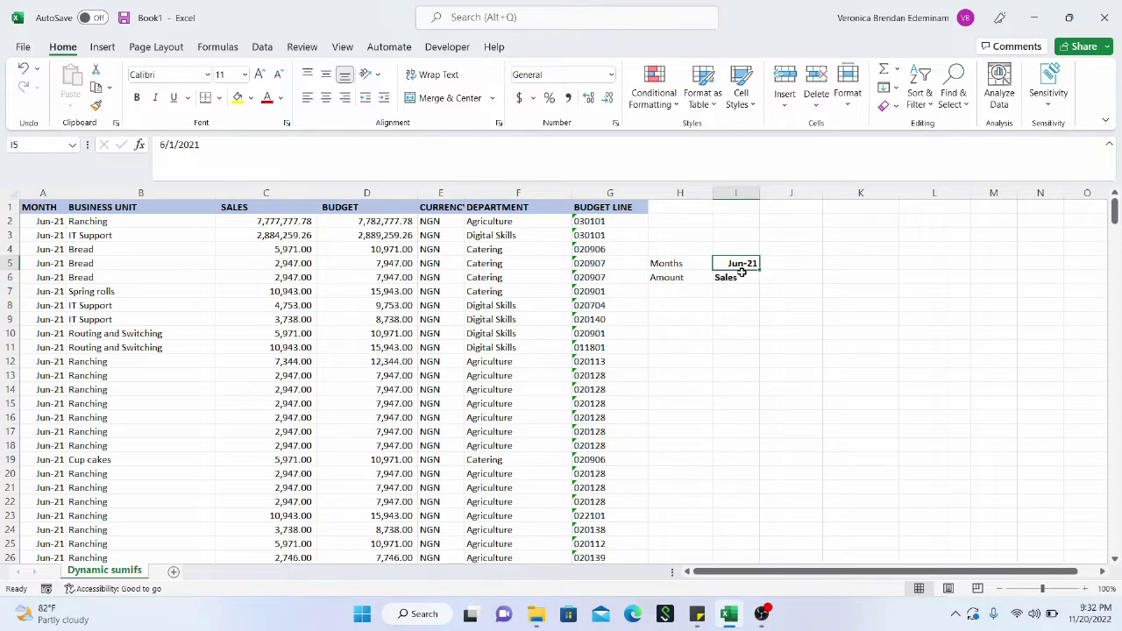
drag(741, 272, 741, 279)
key(ctrl+b)
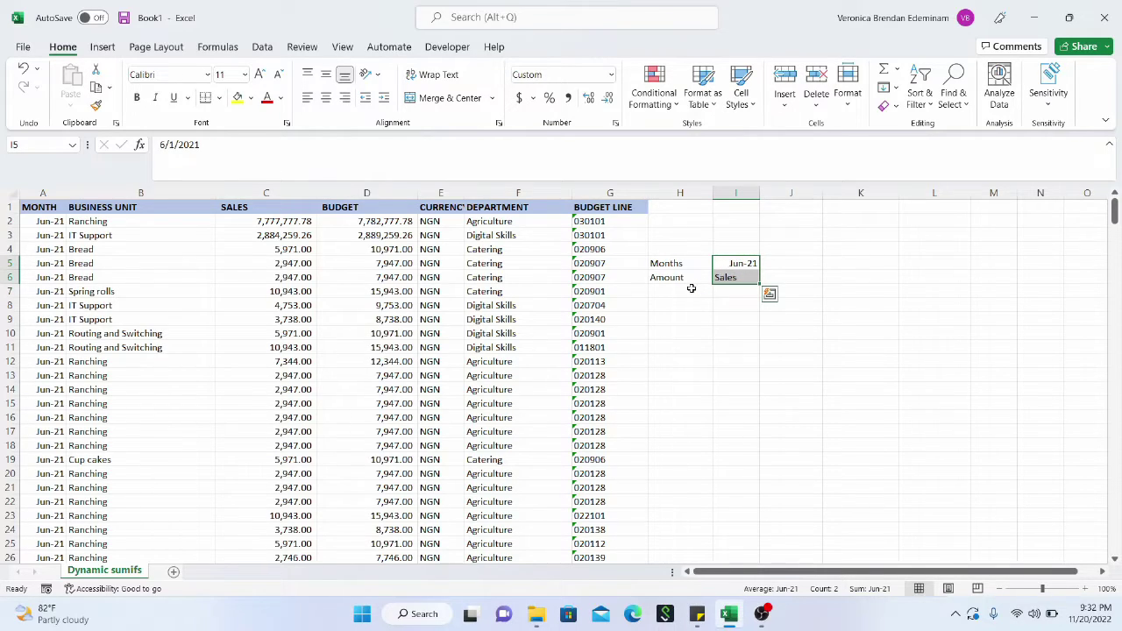
click(690, 288)
click(735, 277)
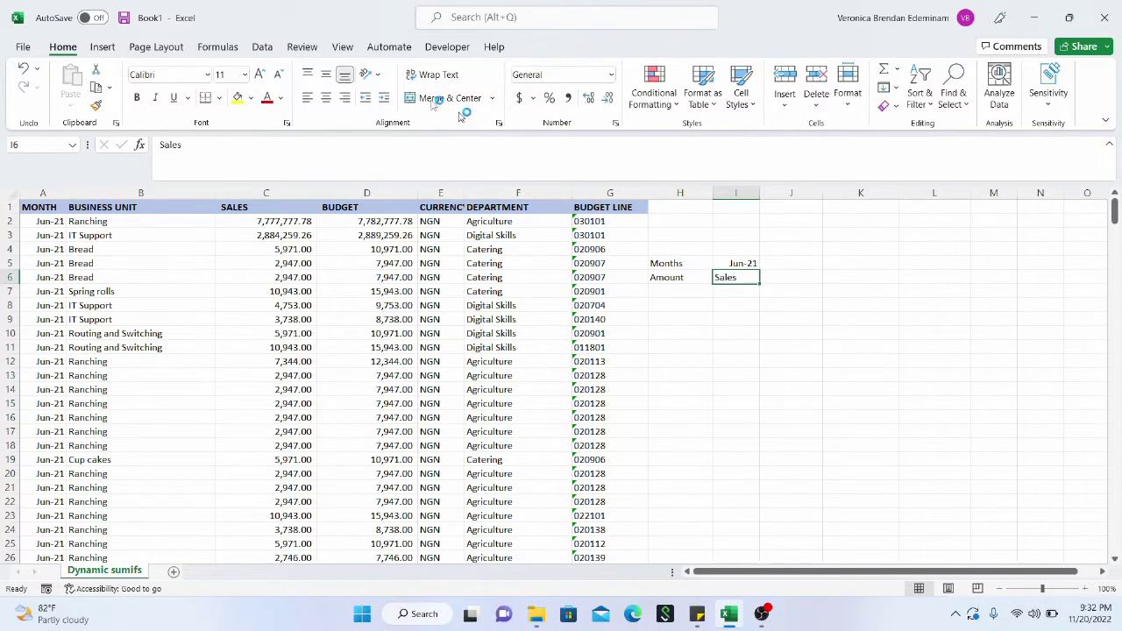
click(345, 99)
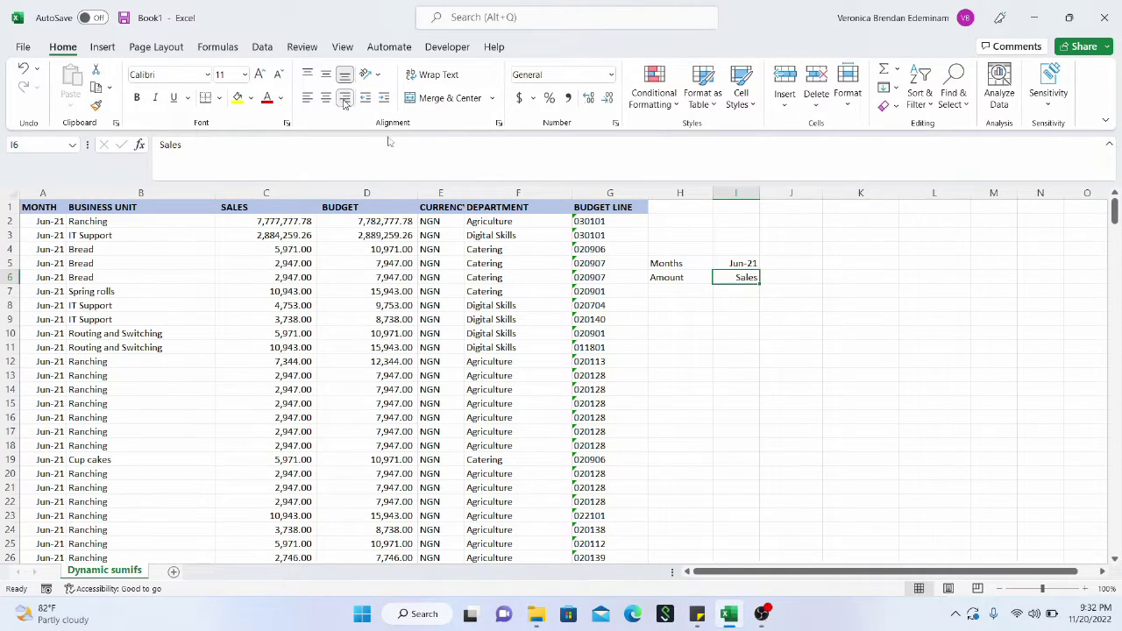
- Label H7 "Sum" and start a SUMIFS formula in I7 with the sales values C2:C356 as the sum range
click(696, 296)
text(Sum)
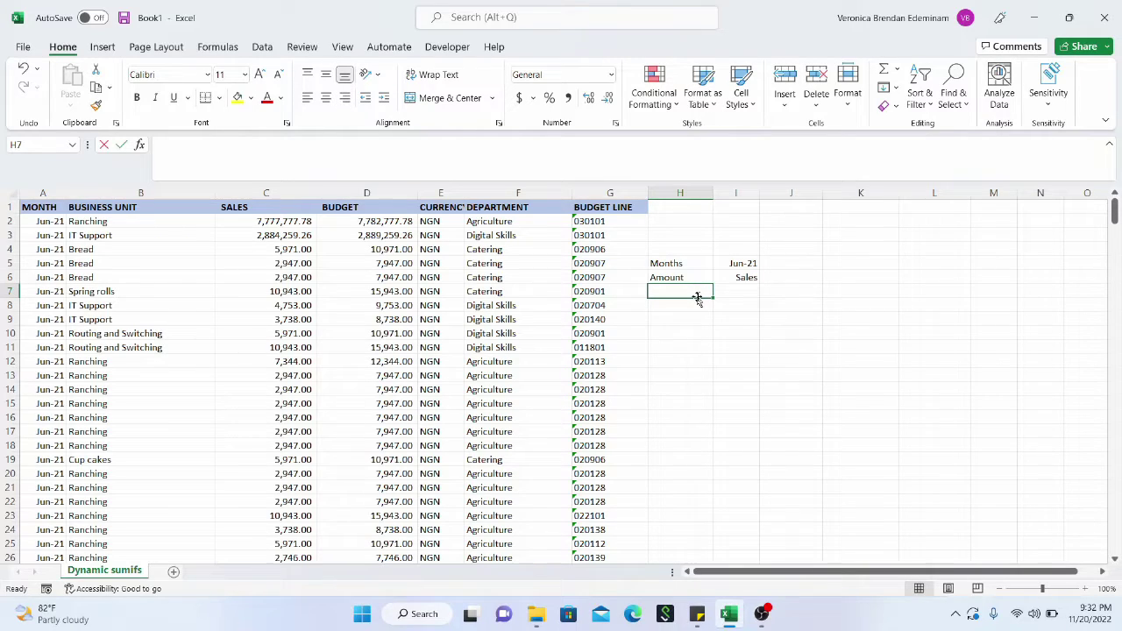
click(743, 291)
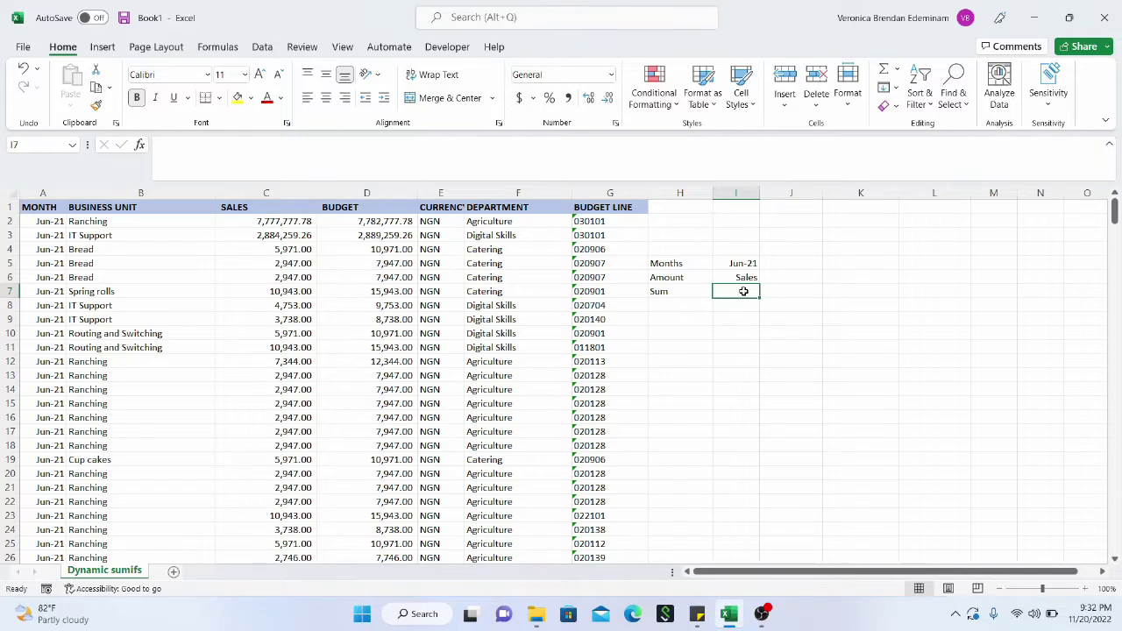
text(=sumifs*)
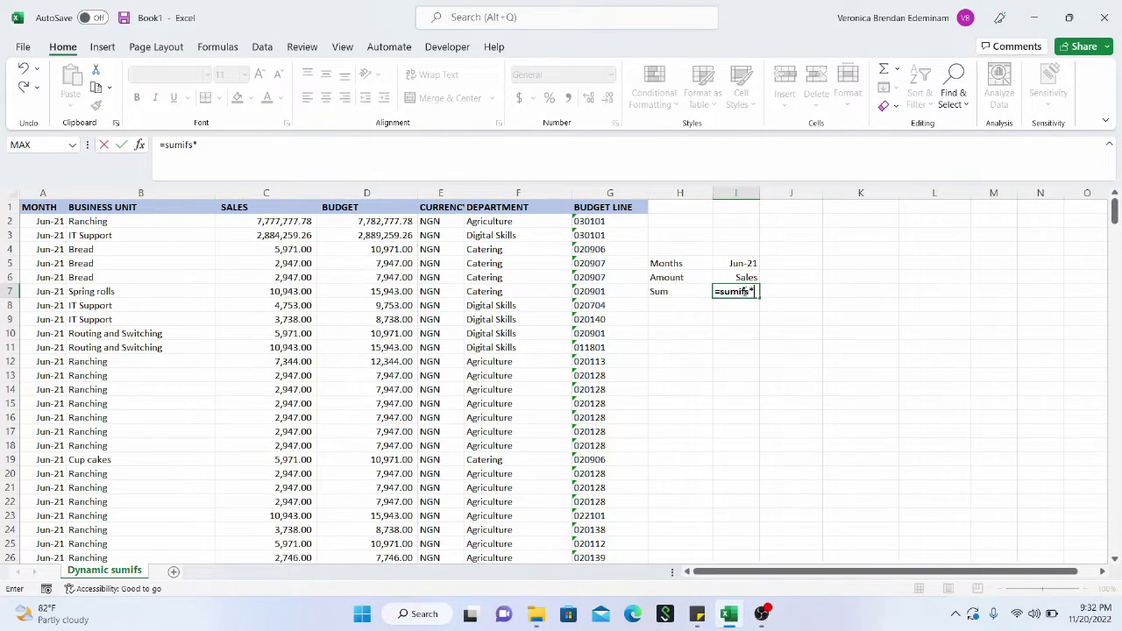
key(BackSpace)
text(()
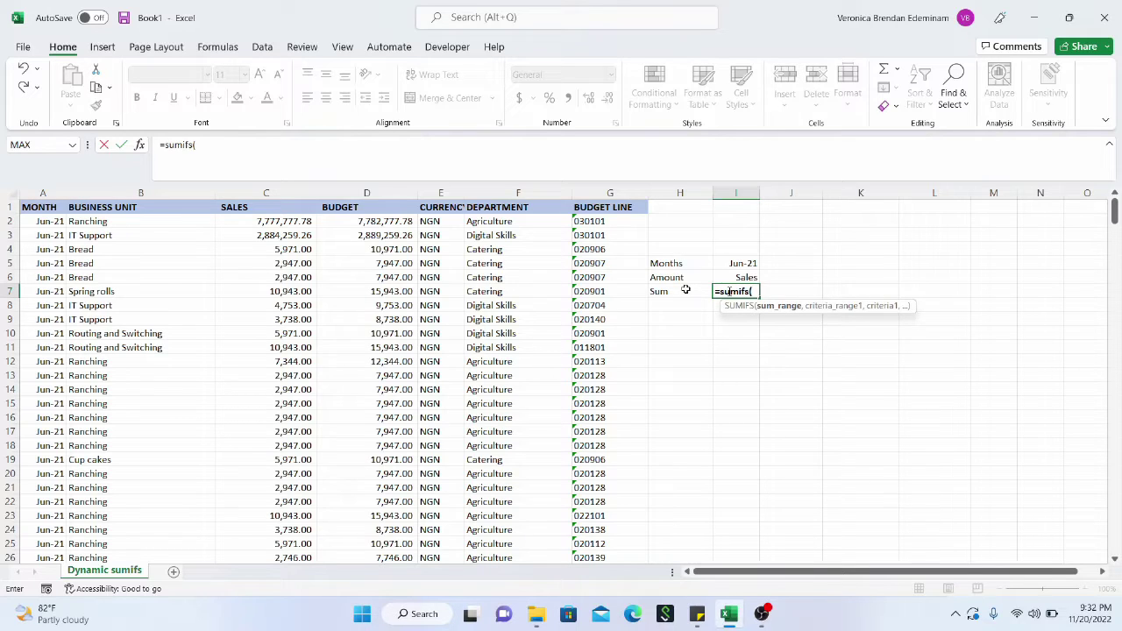
click(304, 226)
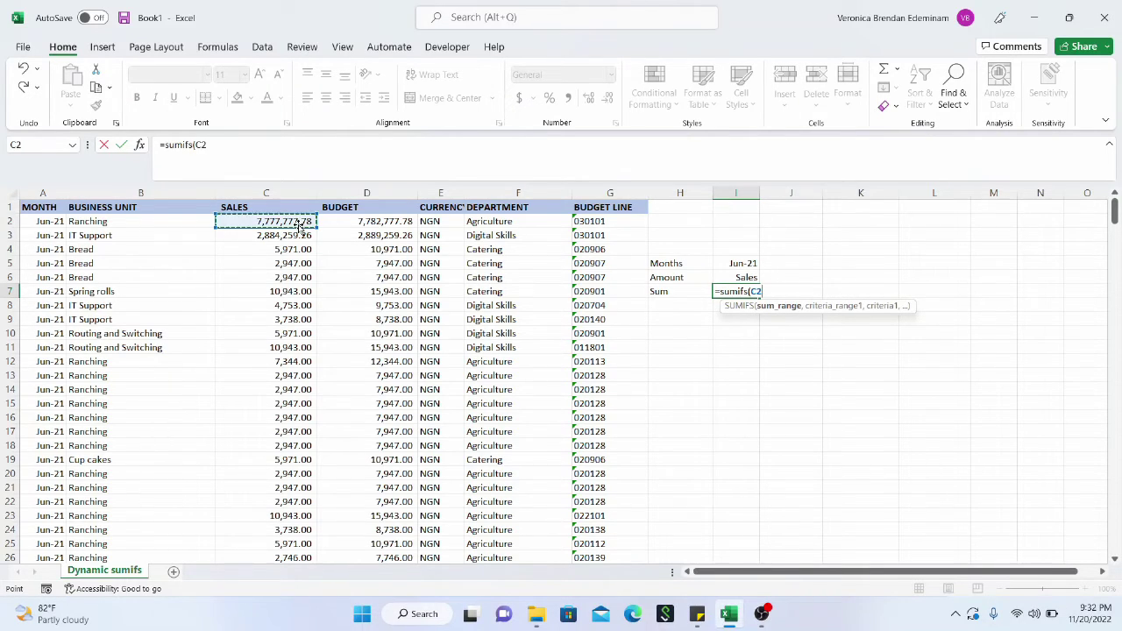
key(ctrl+shift+Down)
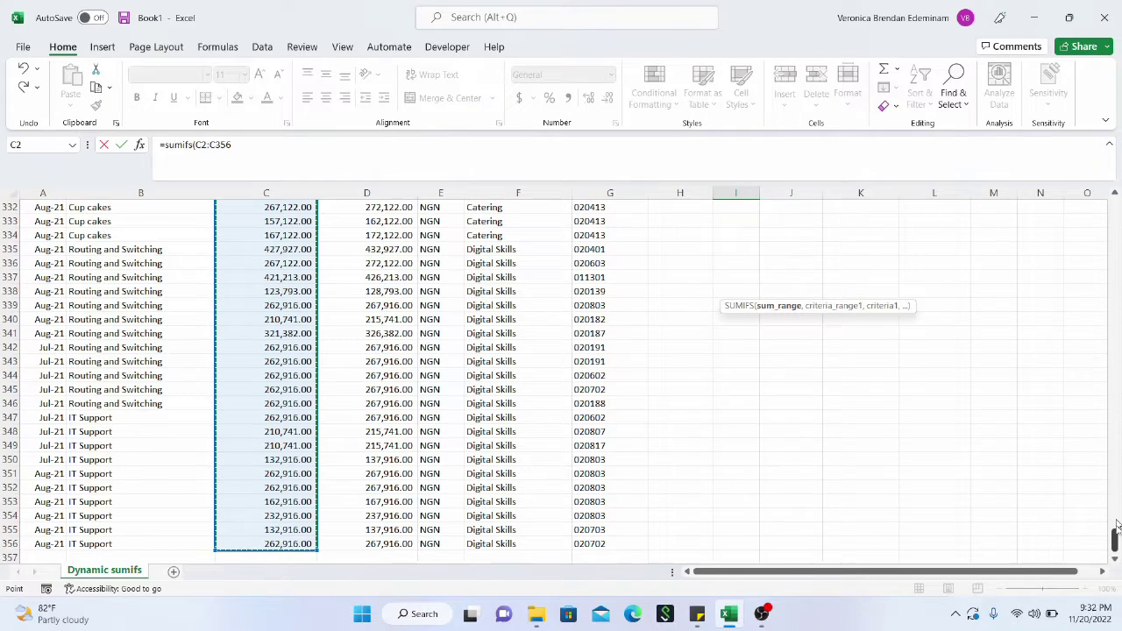
drag(1116, 526, 1090, 160)
text(,)
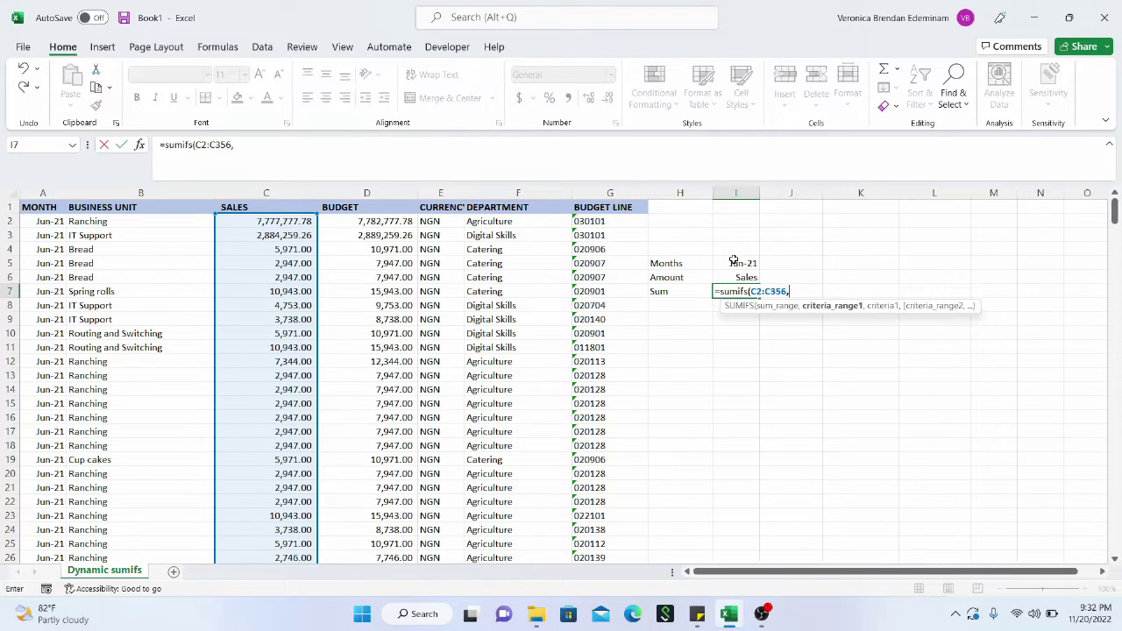
- Complete the SUMIFS formula in I7 with criteria range A2:A356 and criterion I5, and format the result in comma style
click(54, 226)
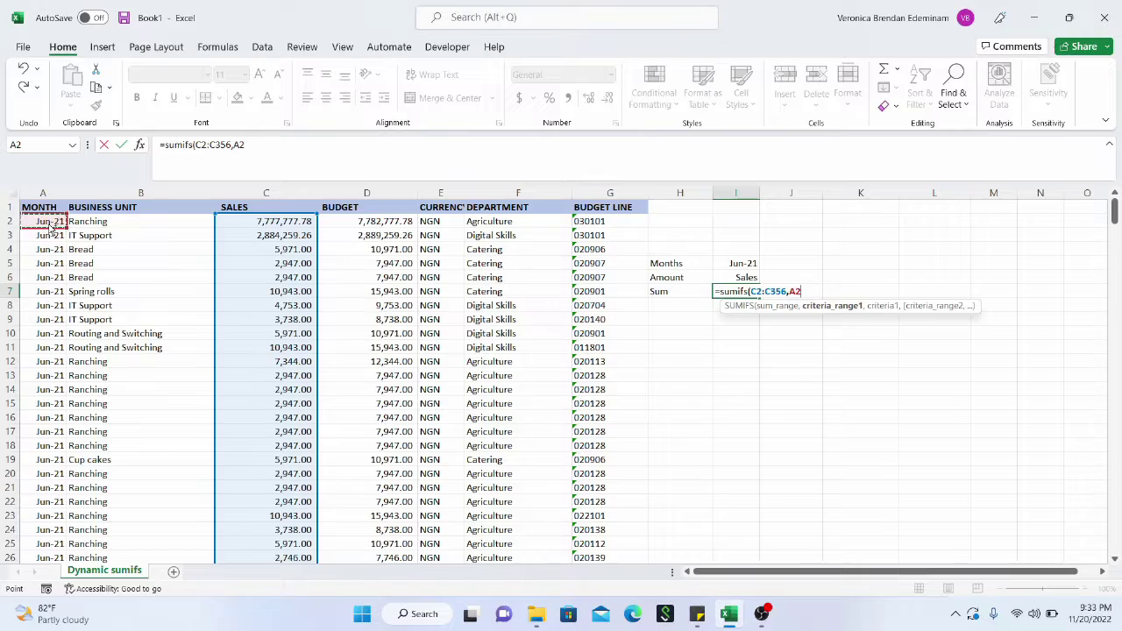
key(ctrl+shift+Down)
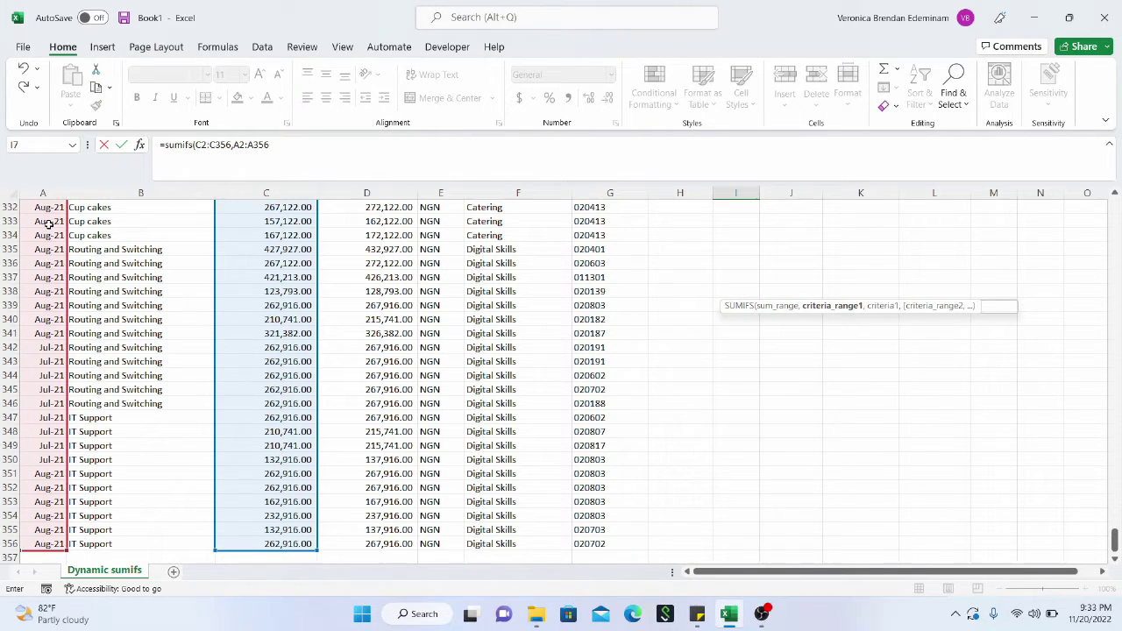
text(,)
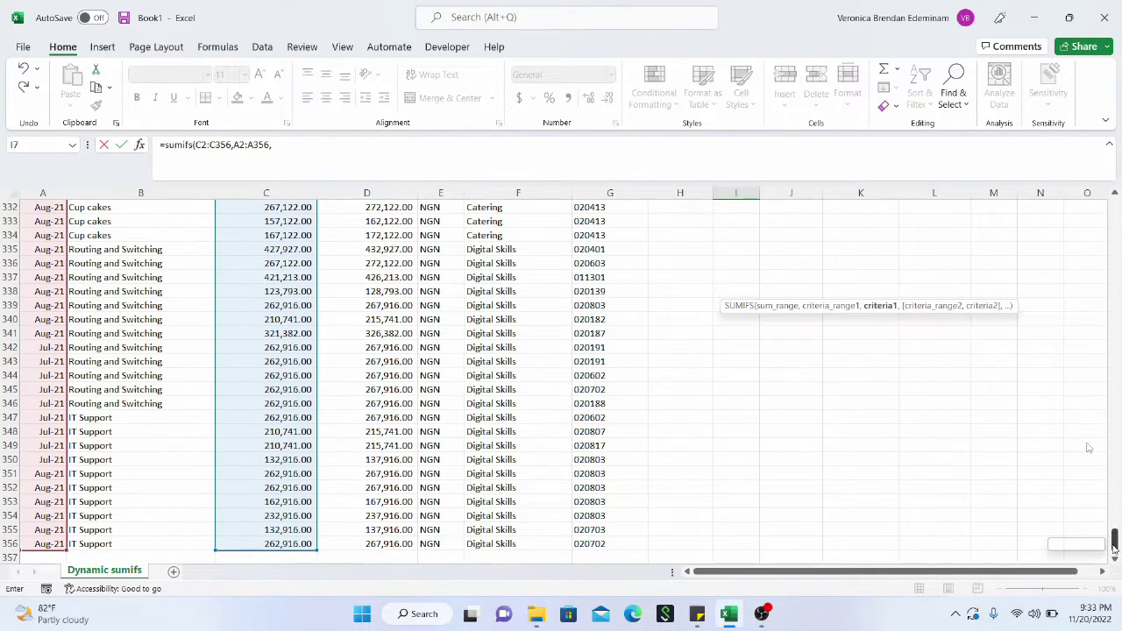
drag(1113, 548, 1052, 154)
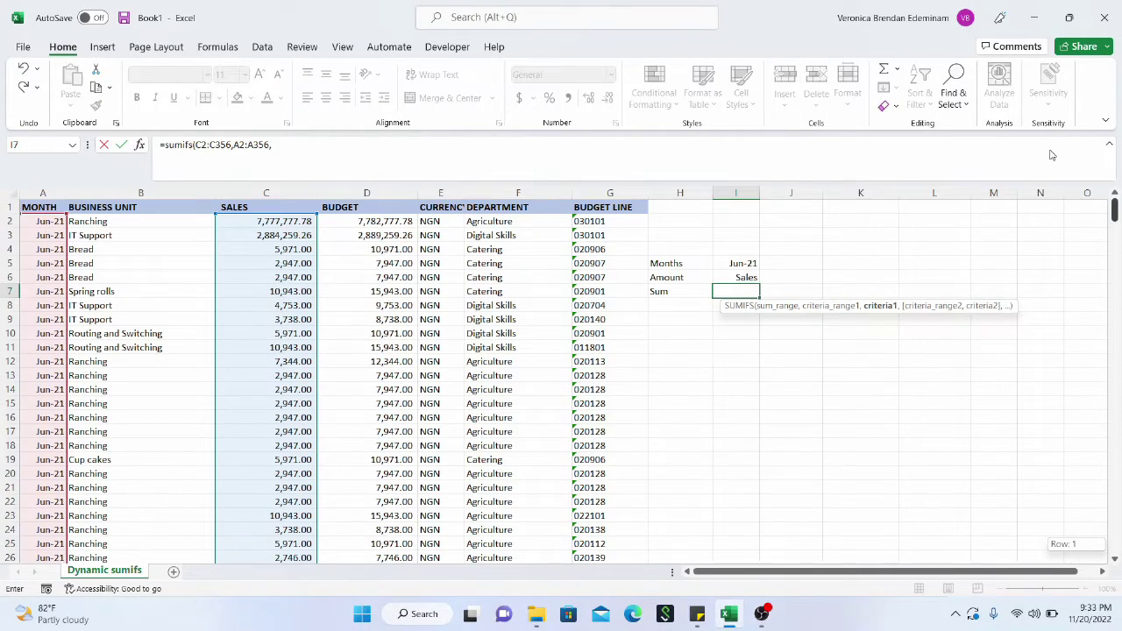
click(734, 258)
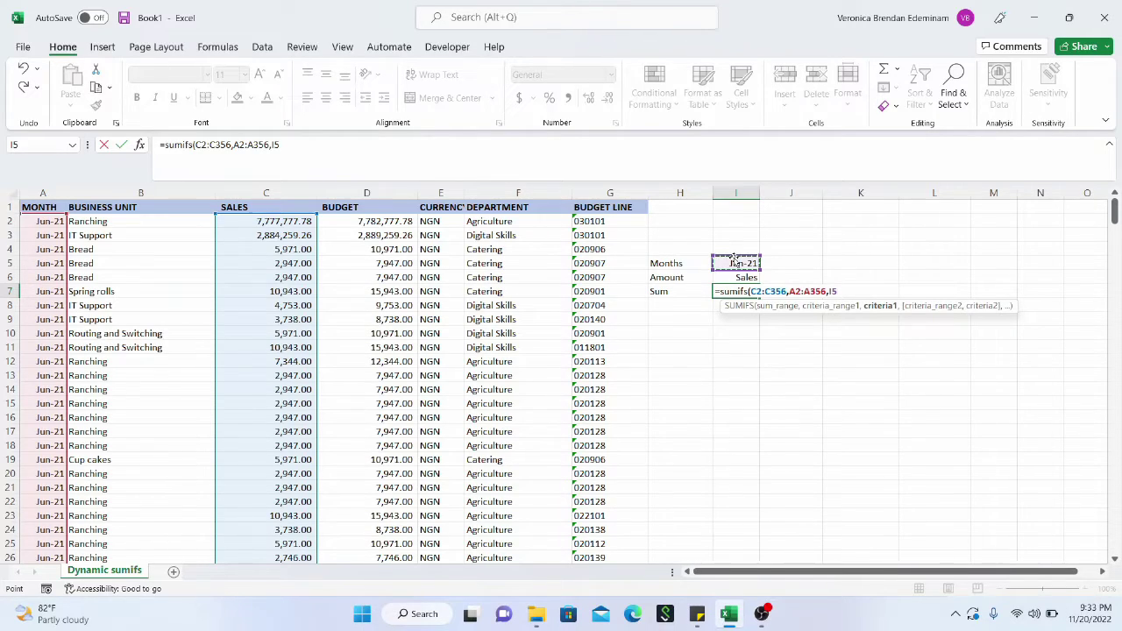
text())
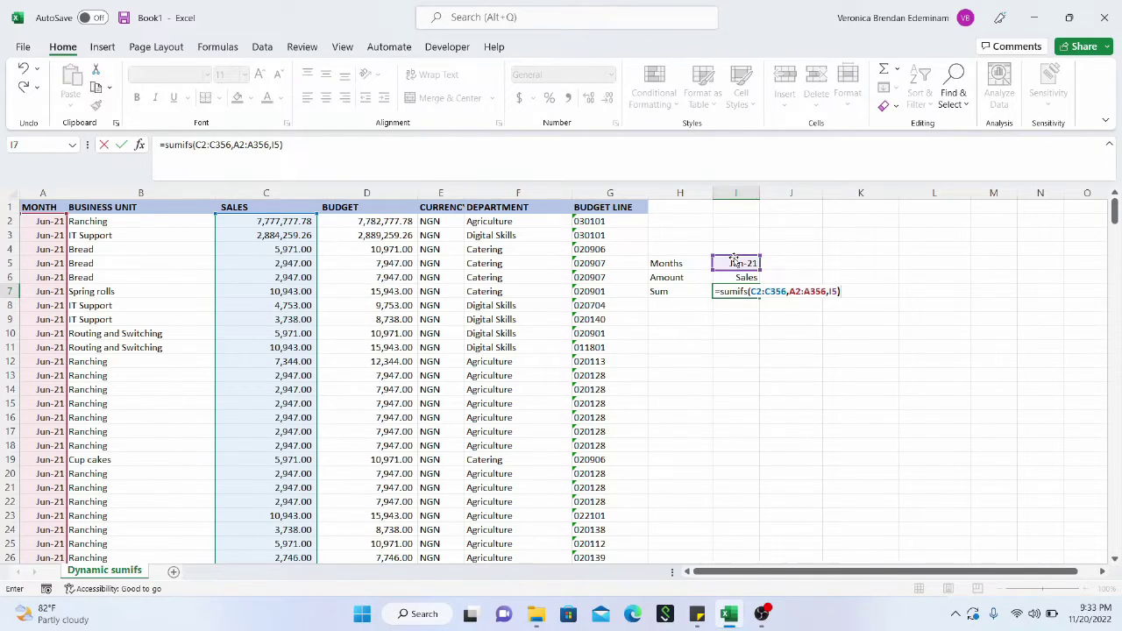
key(Return)
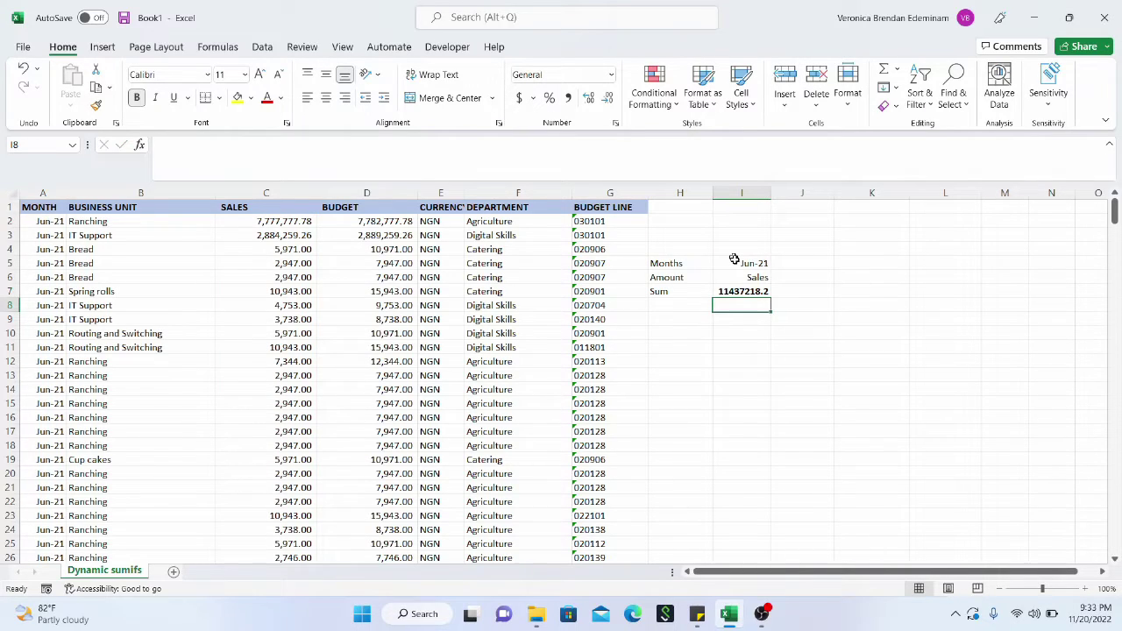
click(735, 291)
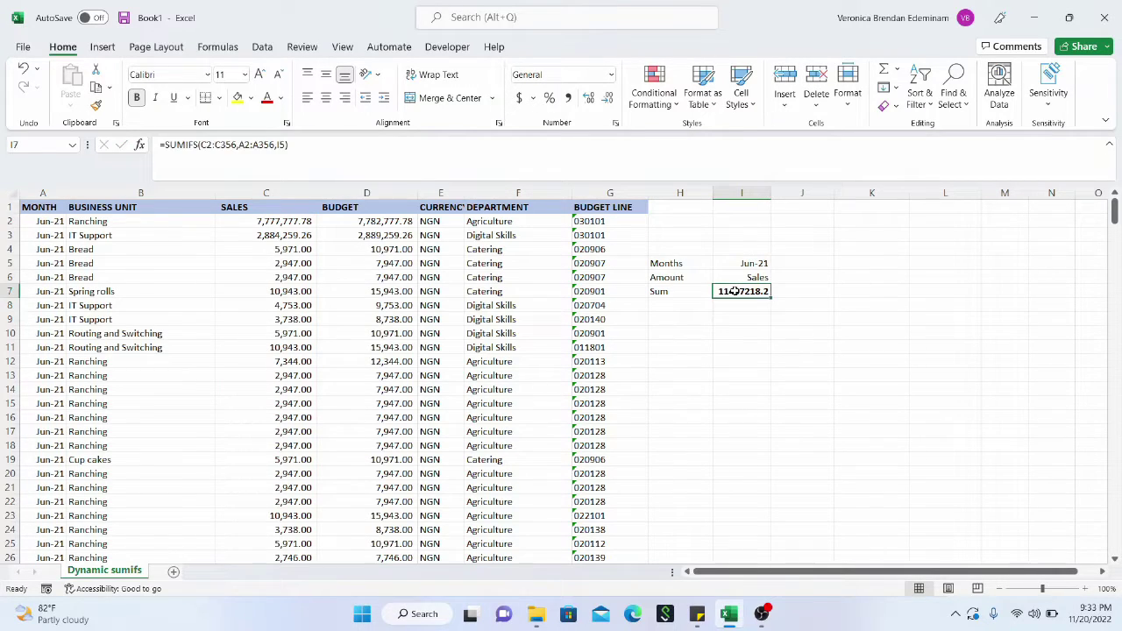
click(571, 100)
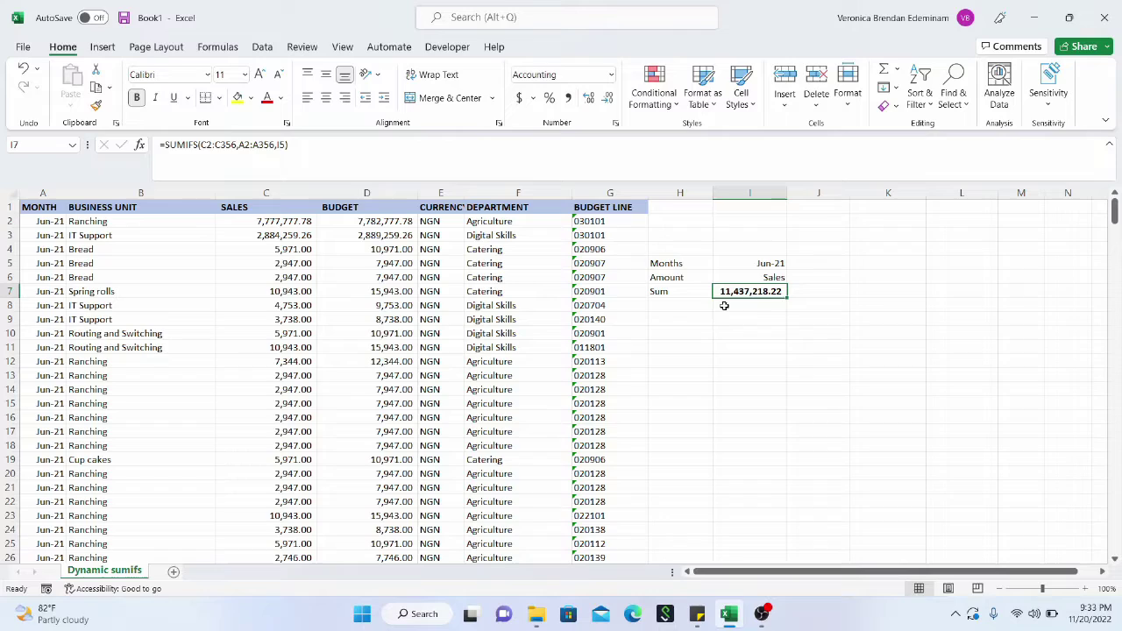
click(775, 277)
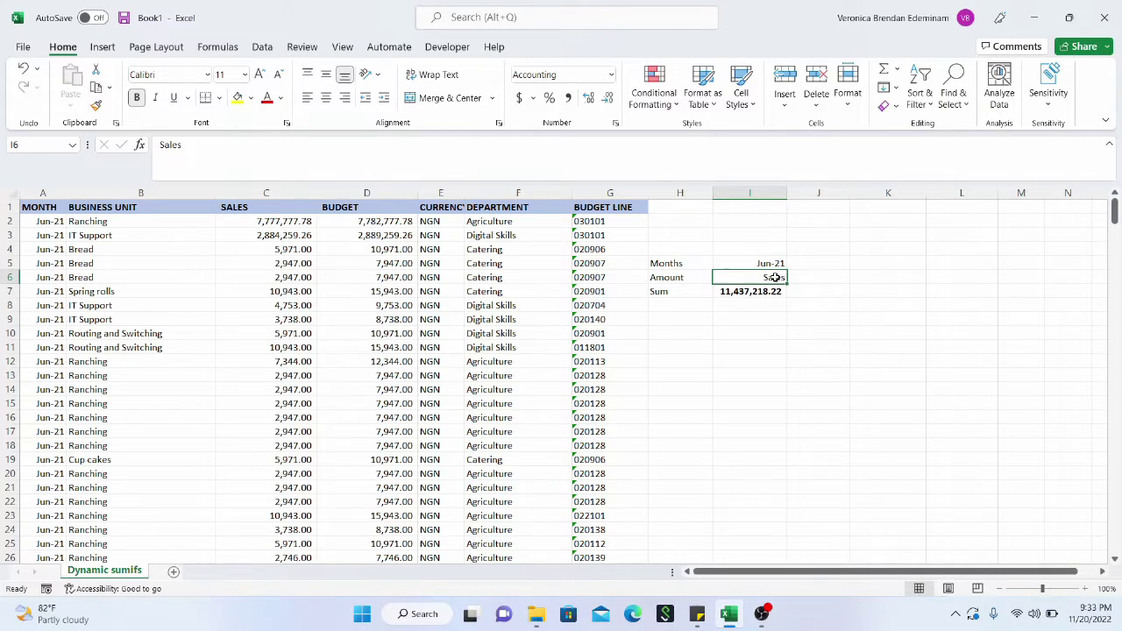
click(273, 208)
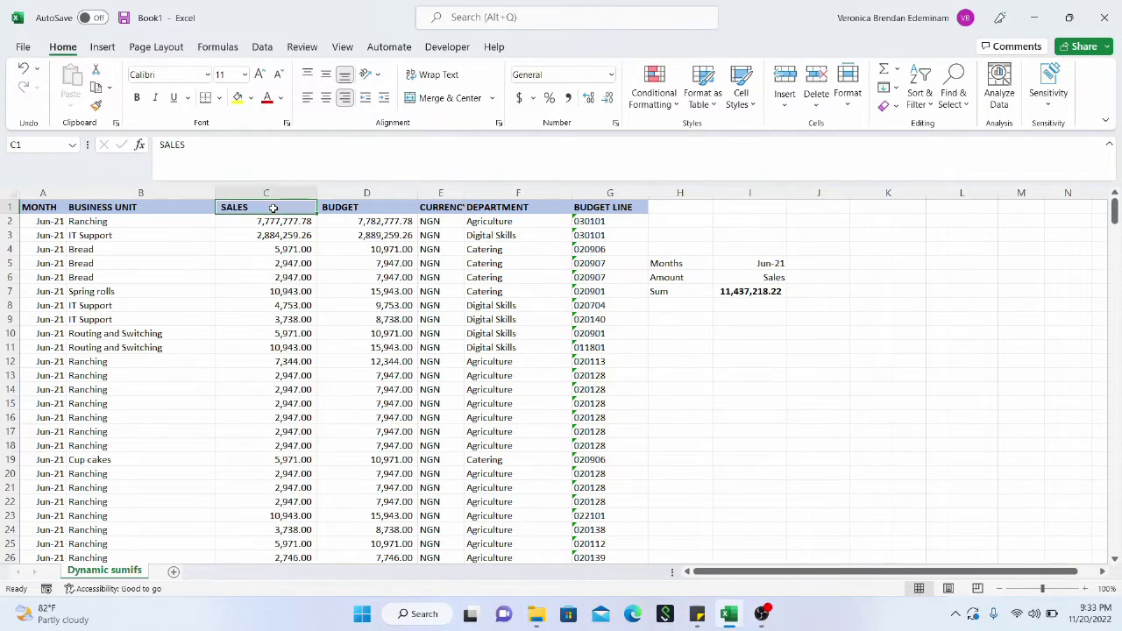
click(346, 208)
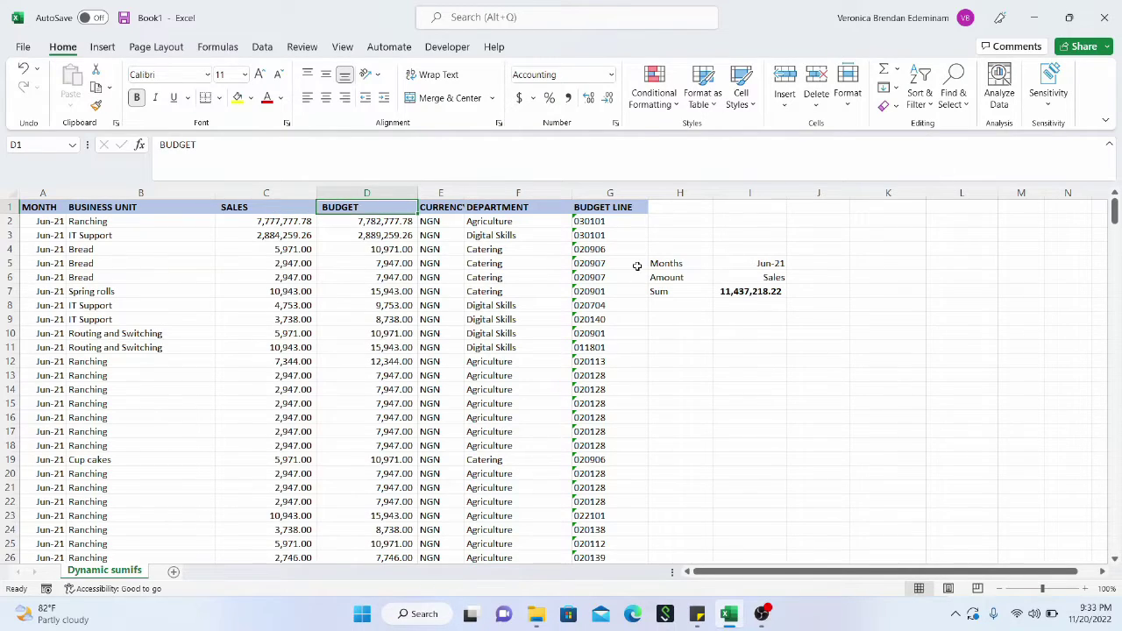
- Review the month in I5, the amount type in I6, the SUMIFS formula in I7 and the BUDGET header in D1
click(761, 277)
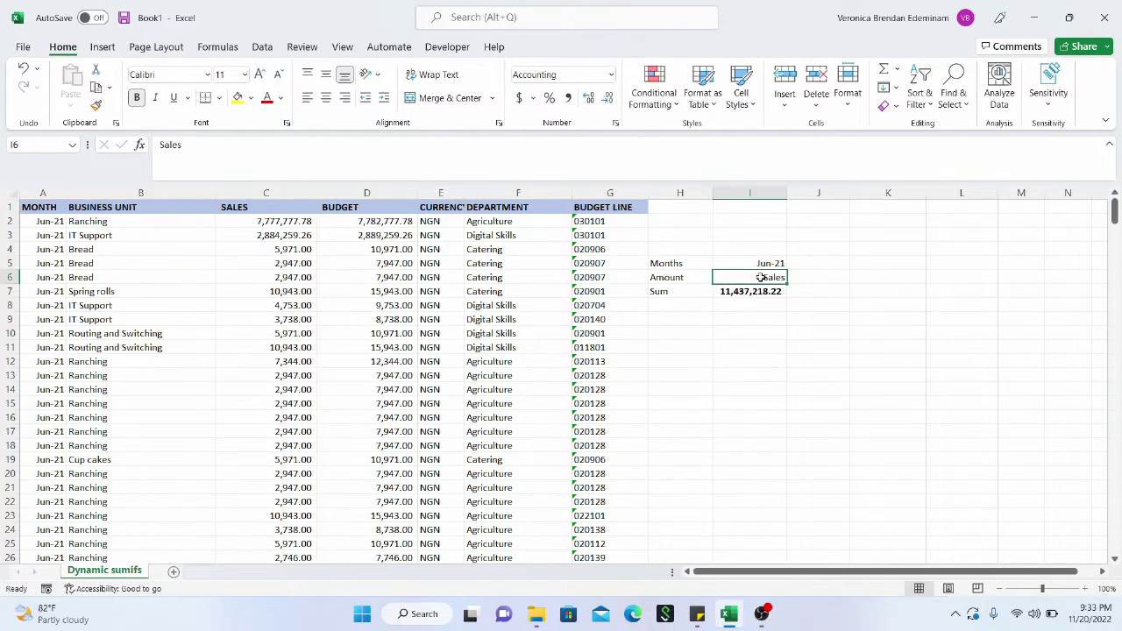
click(766, 263)
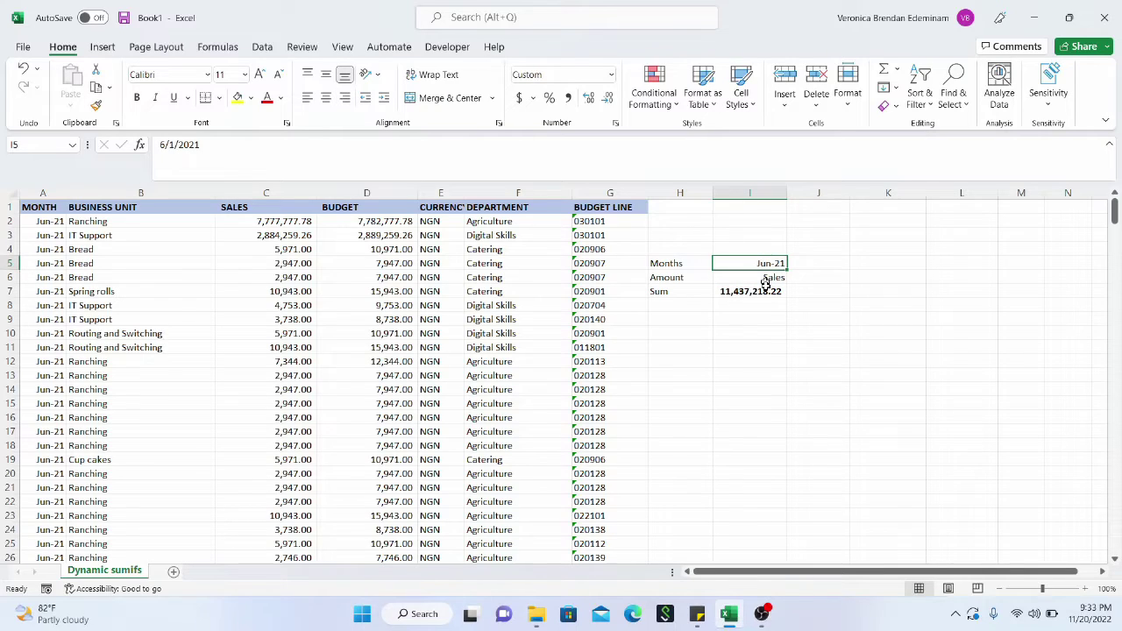
click(766, 291)
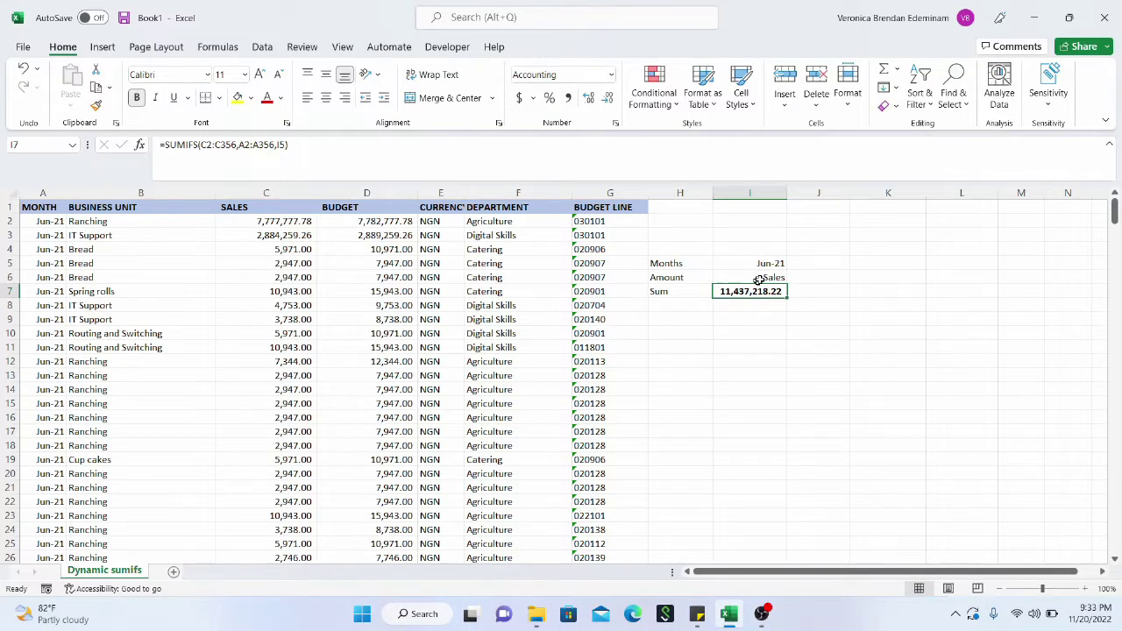
click(759, 279)
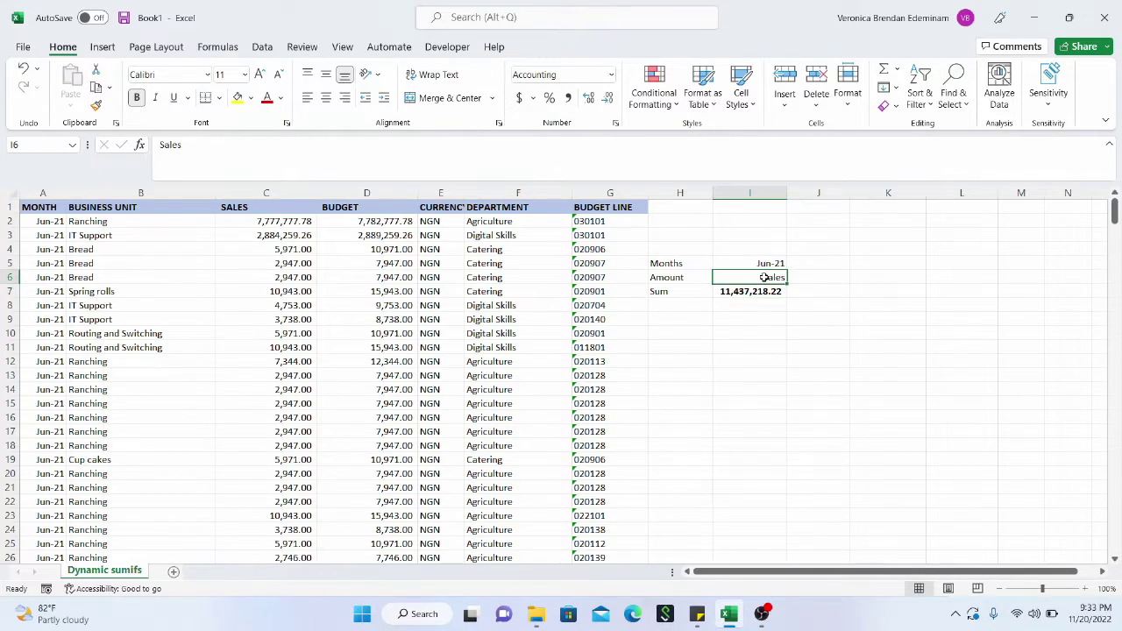
click(380, 211)
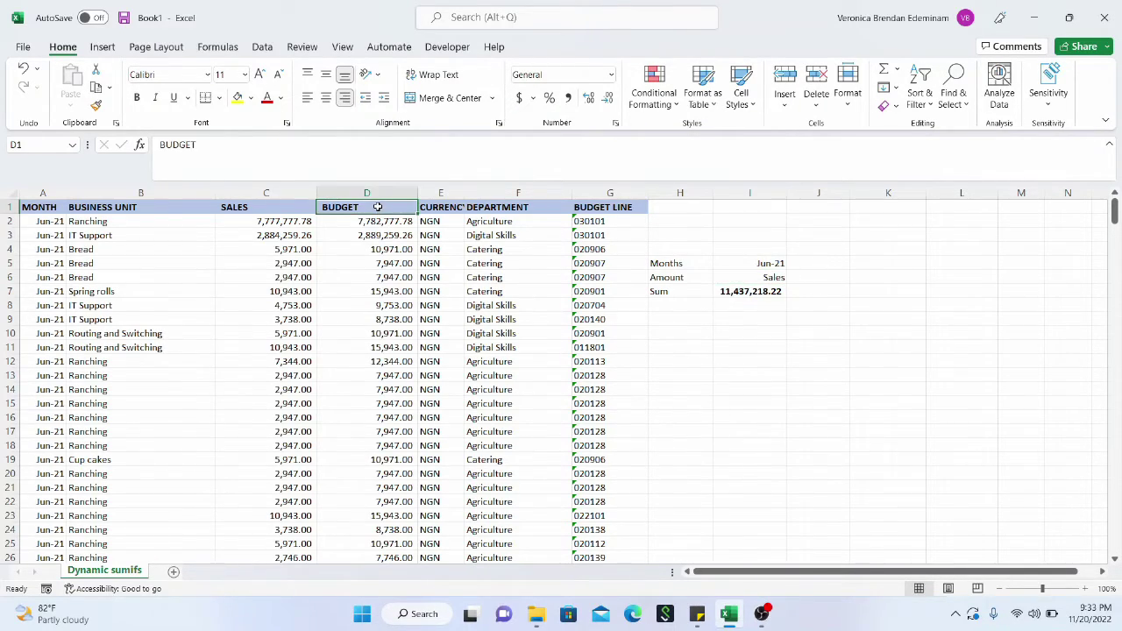
click(765, 292)
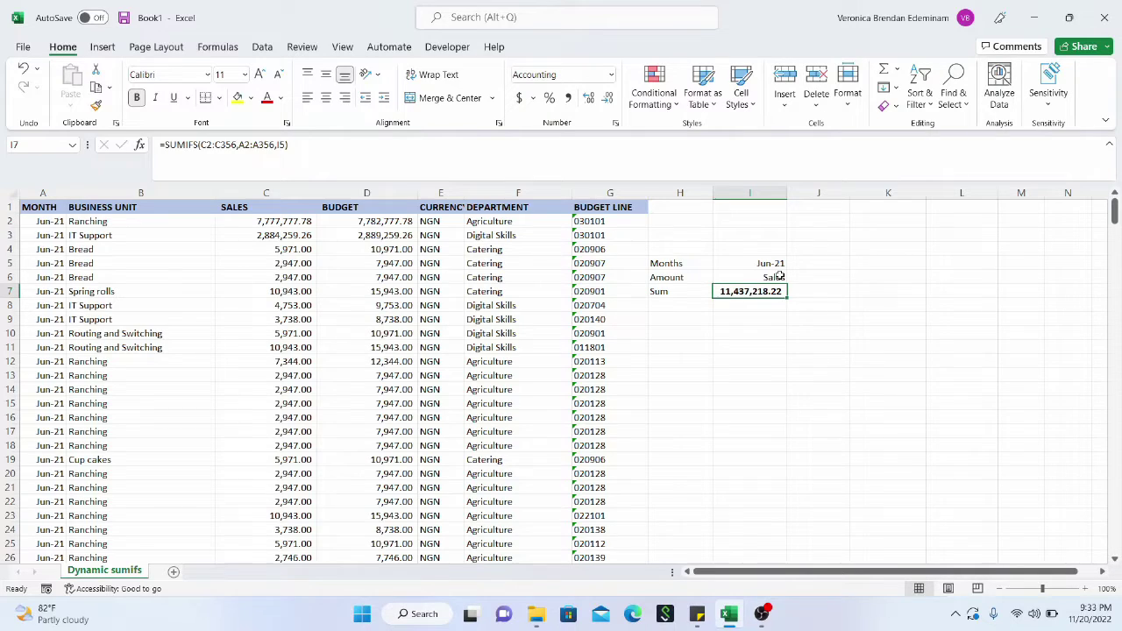
click(779, 276)
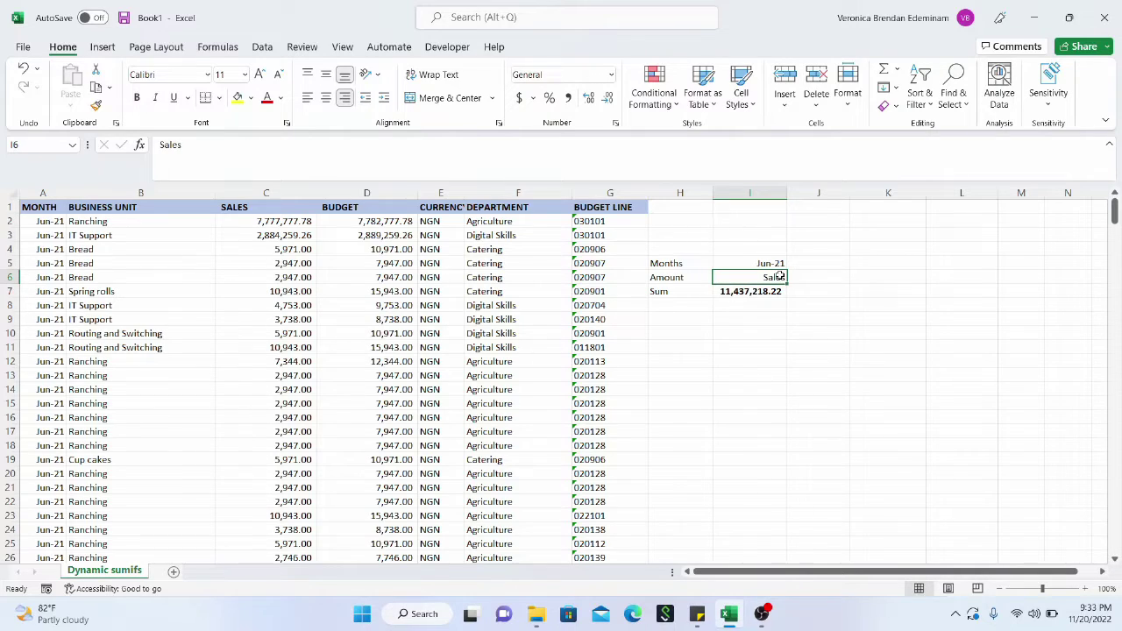
click(769, 262)
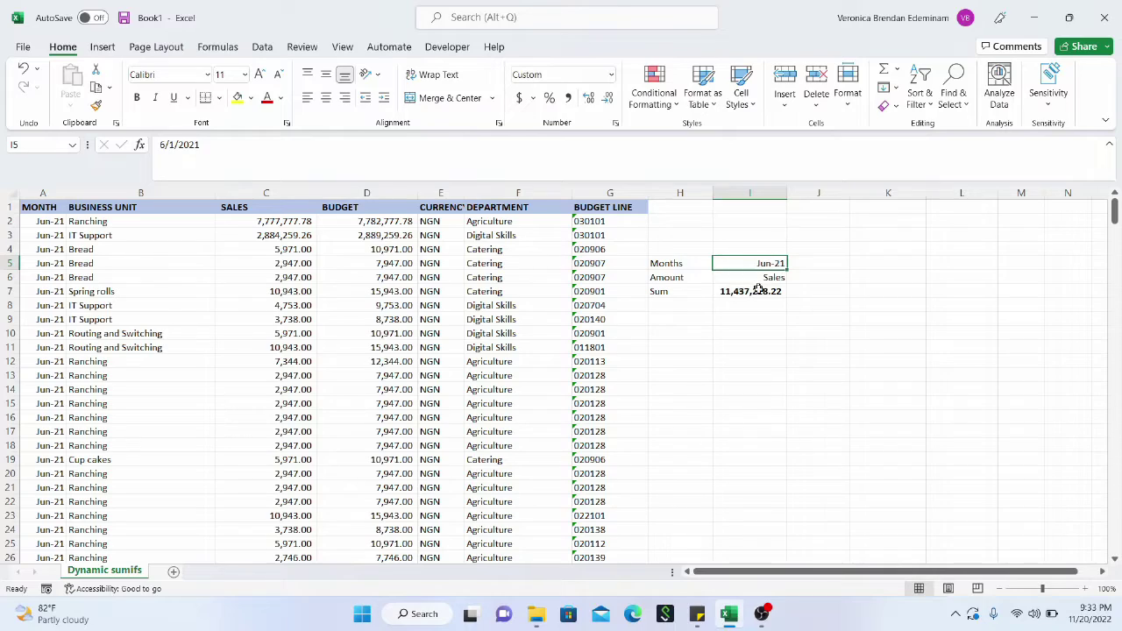
click(758, 289)
click(774, 274)
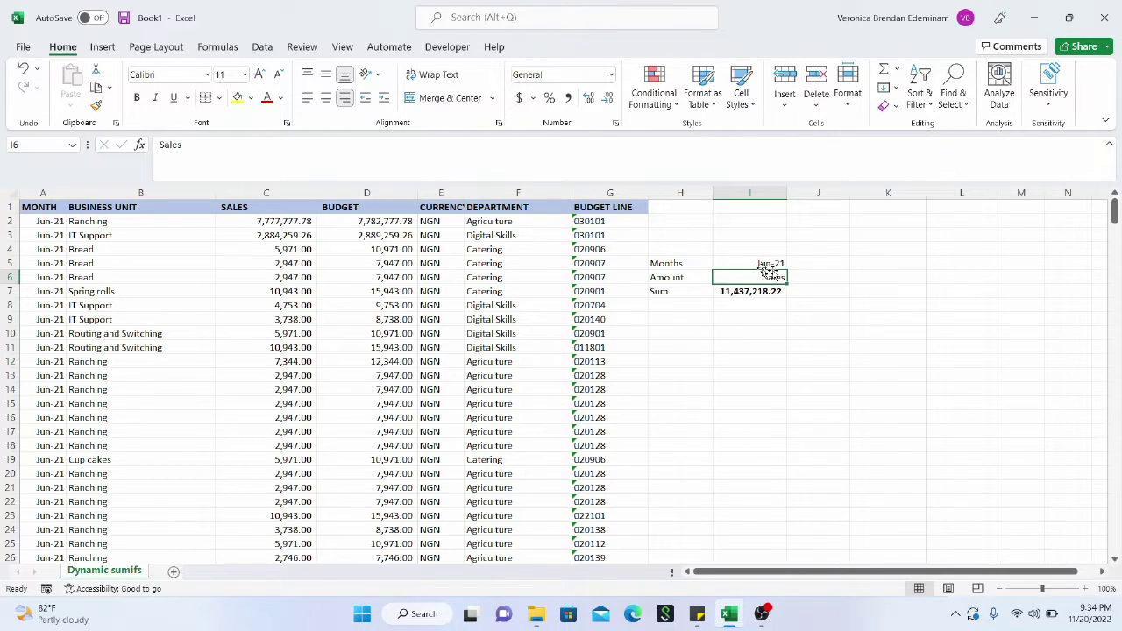
click(752, 263)
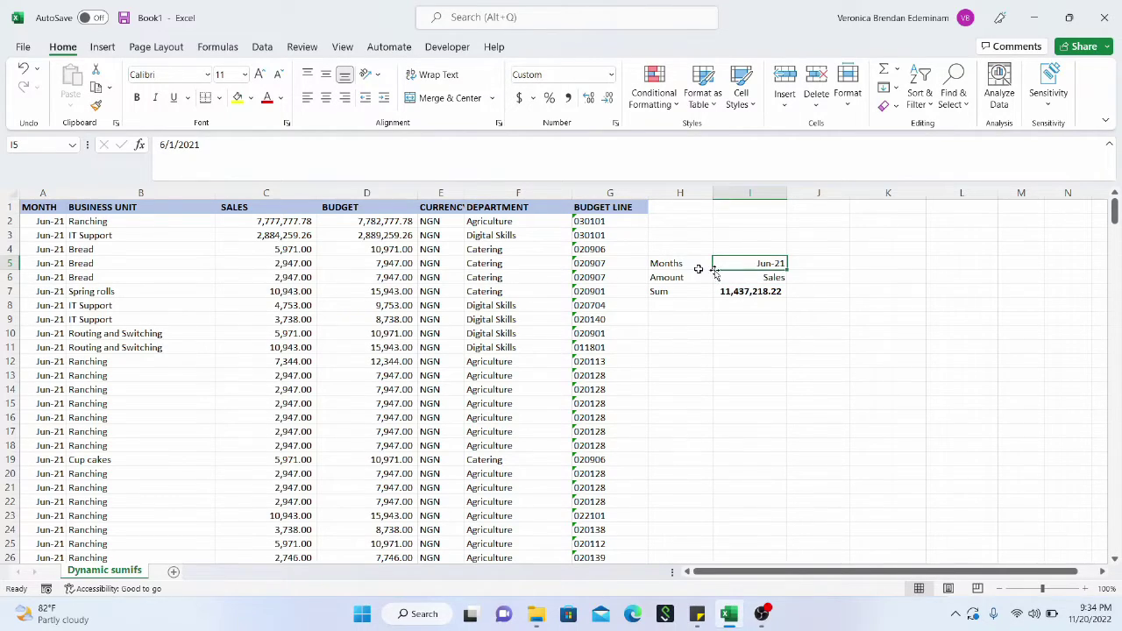
- Make the summary labels in H5:H7 bold
drag(692, 264, 686, 296)
key(ctrl+b)
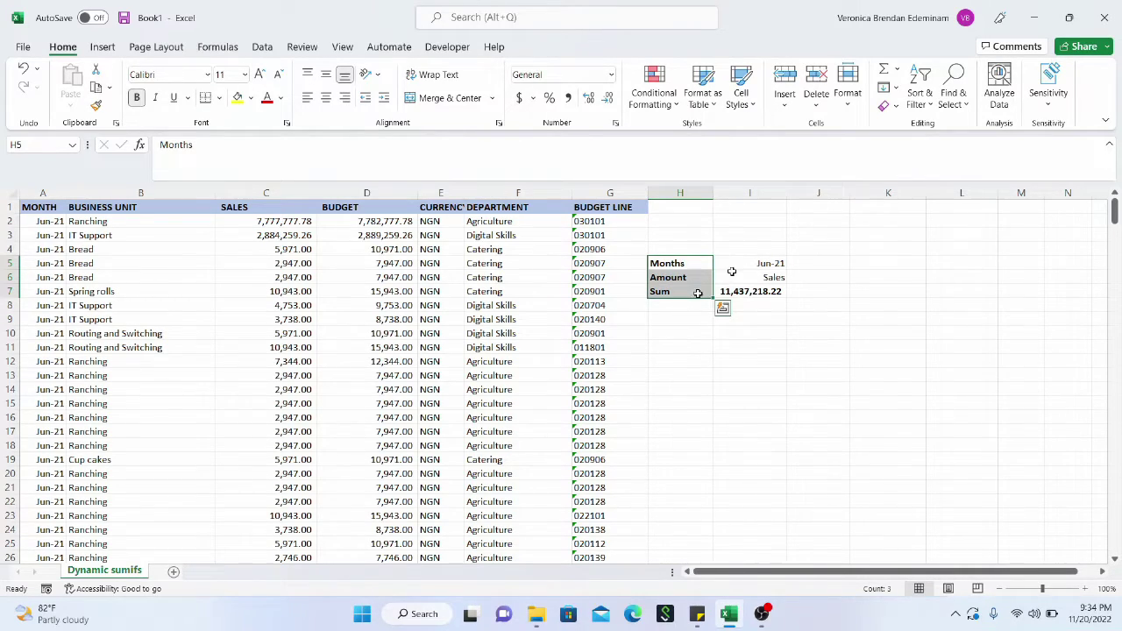
- Add list data validation to I5 with the source entries June 2021, July 2021, August 2021
click(765, 249)
key(Down)
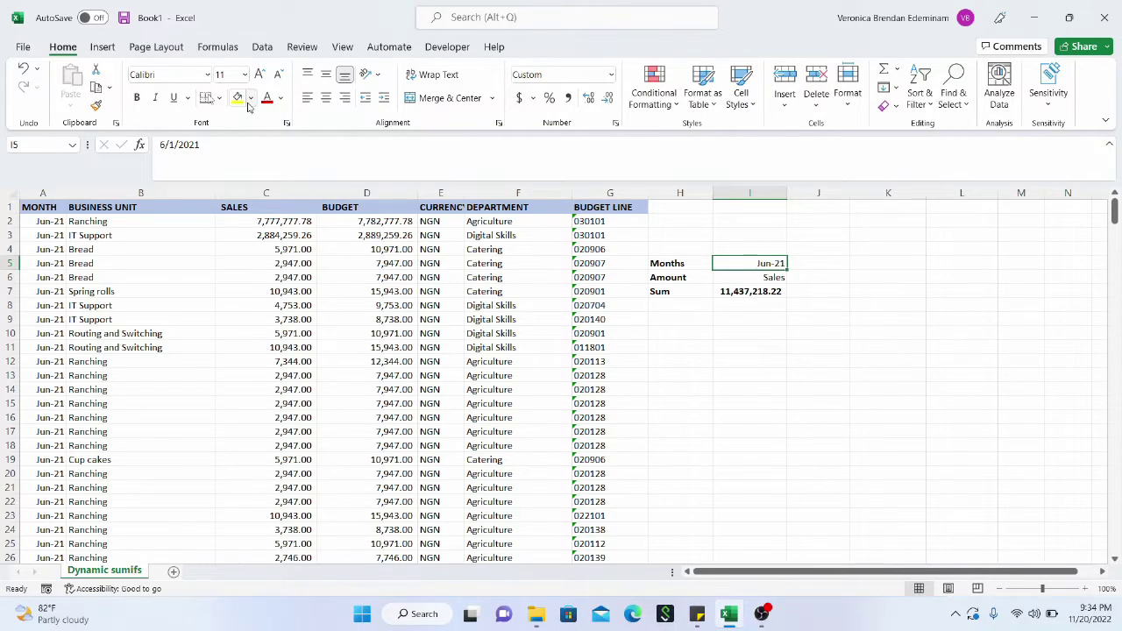
click(262, 47)
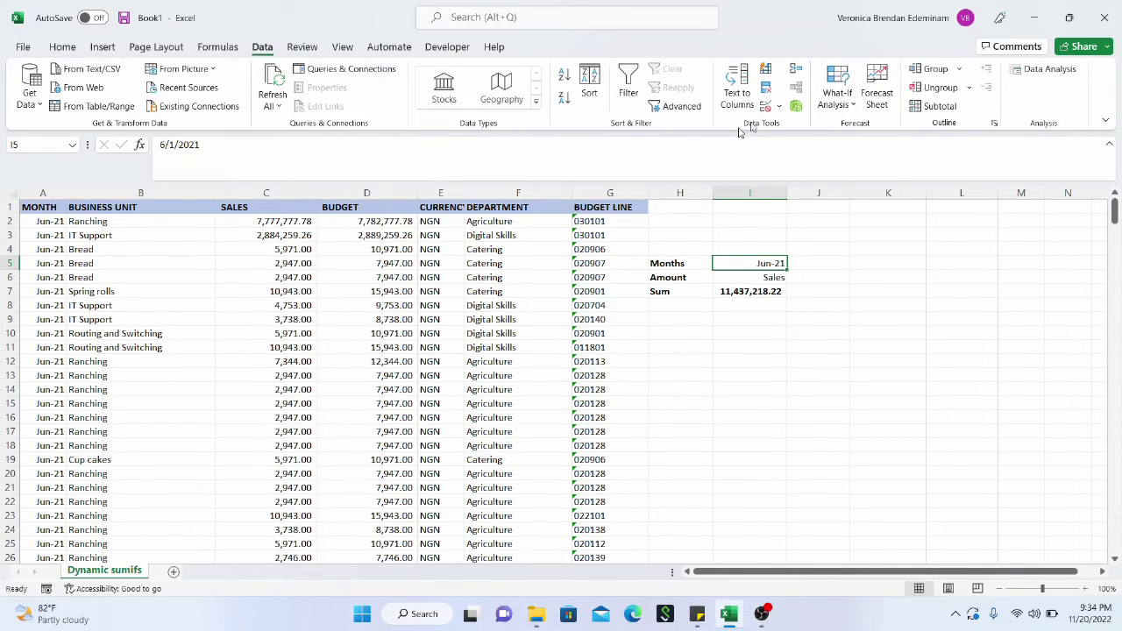
click(780, 106)
click(778, 129)
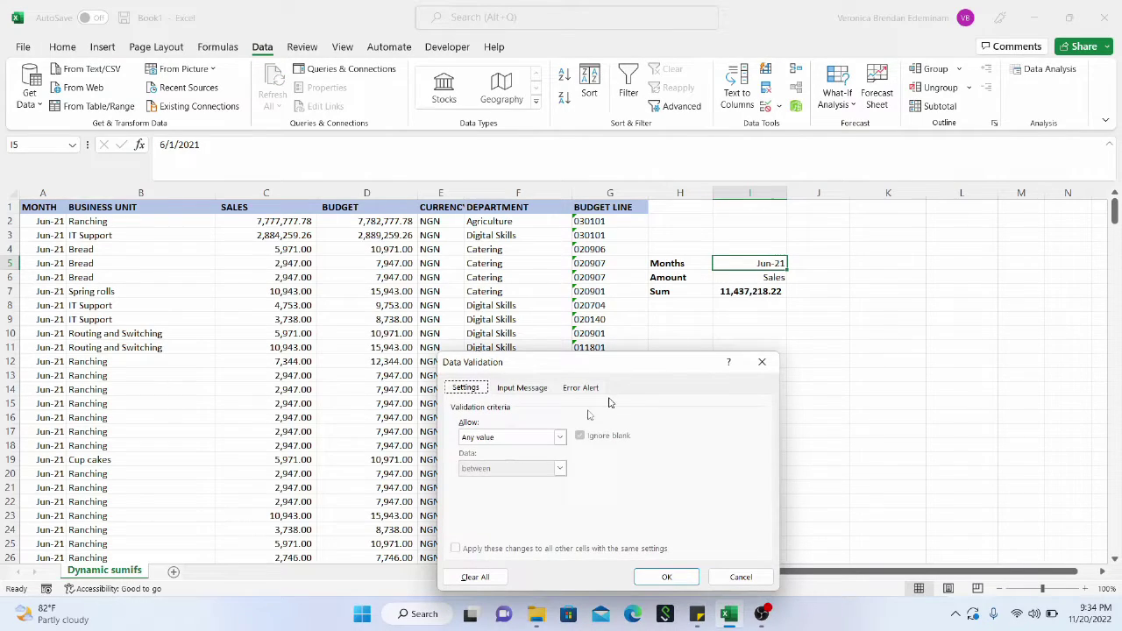
click(561, 437)
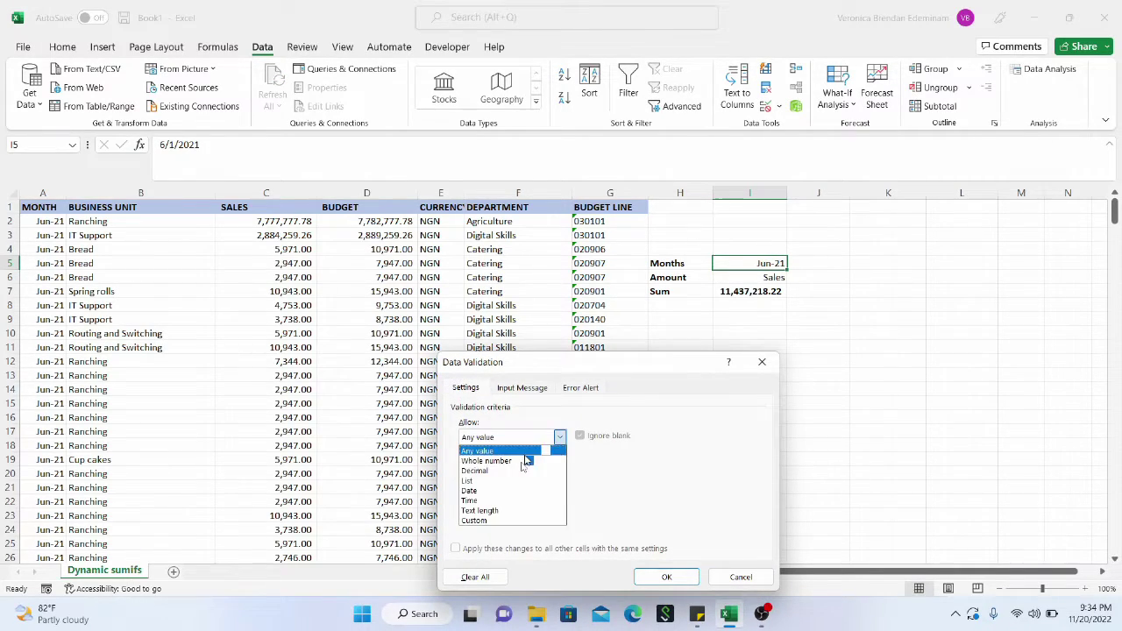
click(511, 485)
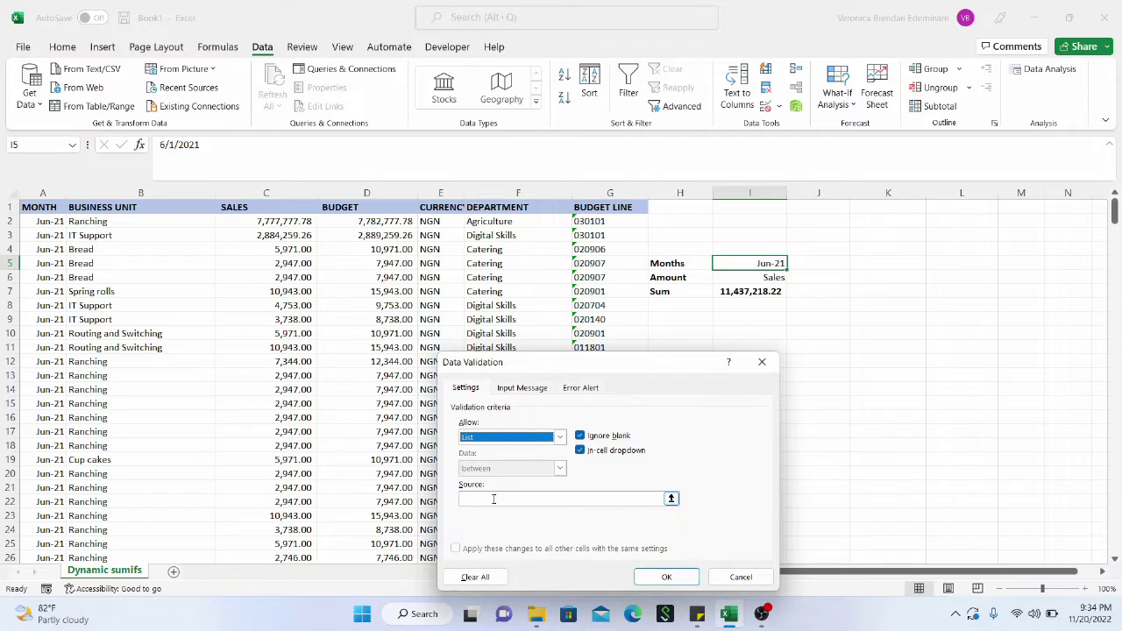
click(494, 498)
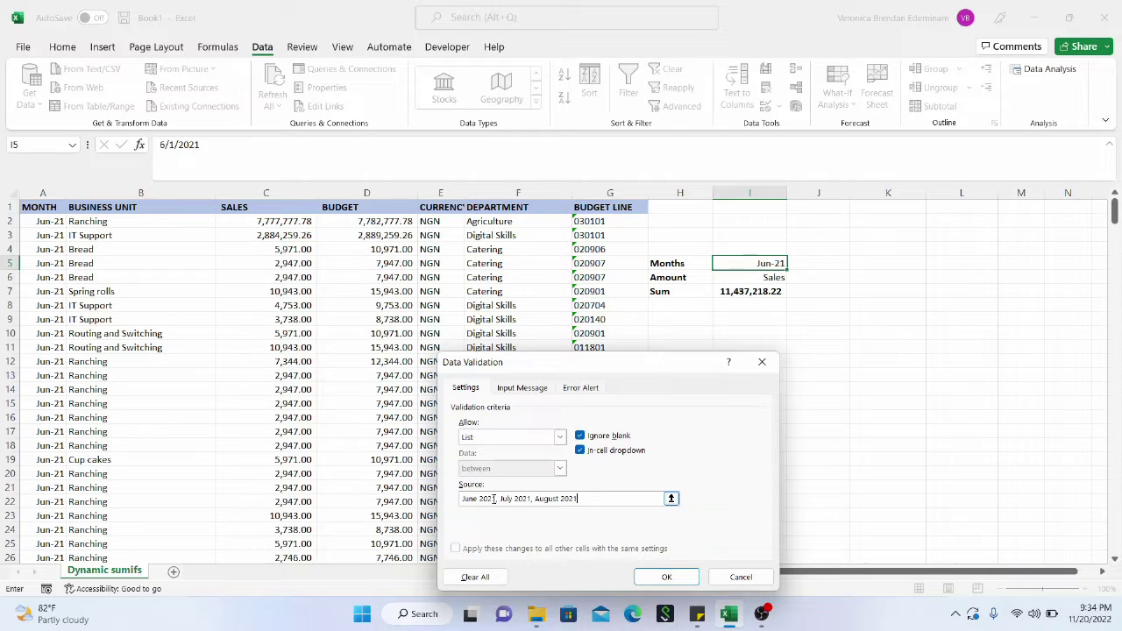
click(657, 579)
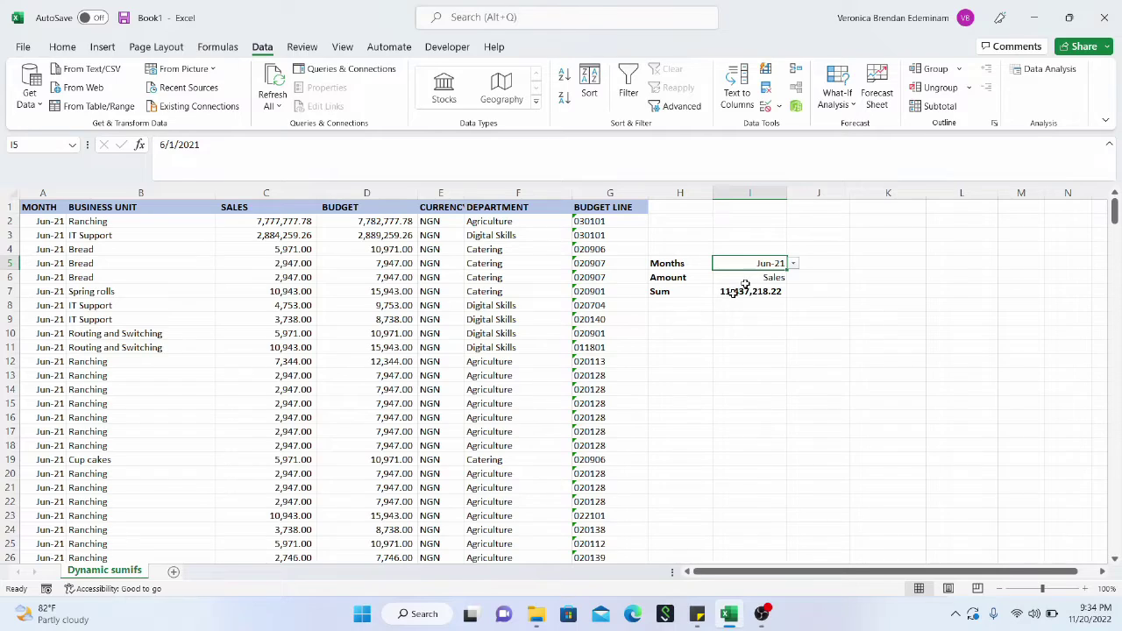
- Add list data validation to I6 using the Sales and Budget headers in $C$1:$D$1 as the source
click(775, 277)
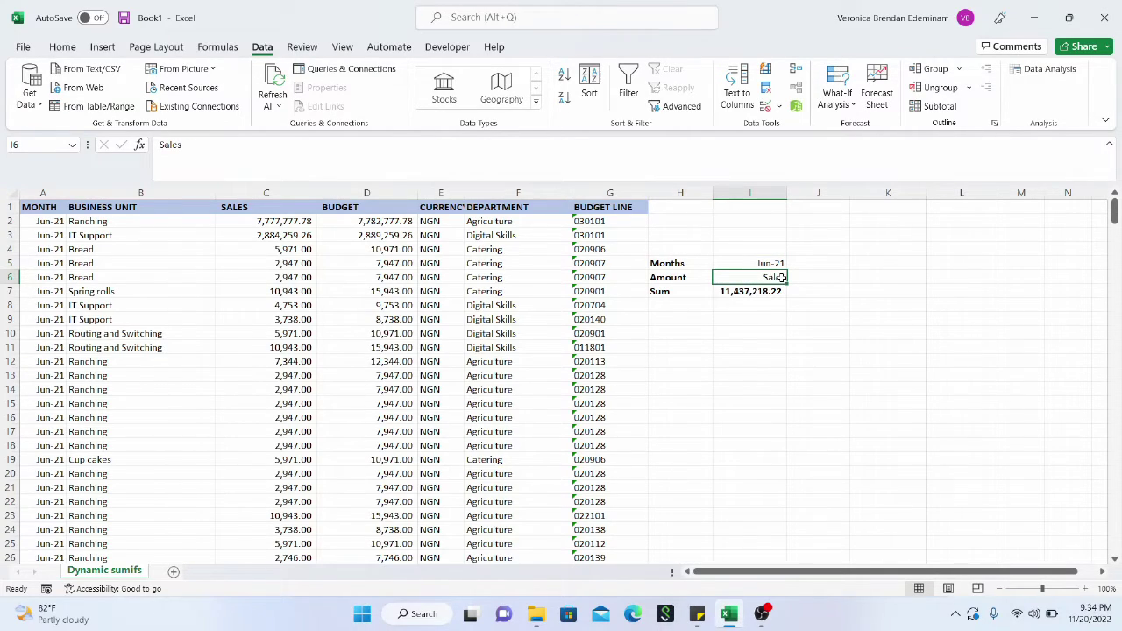
click(779, 106)
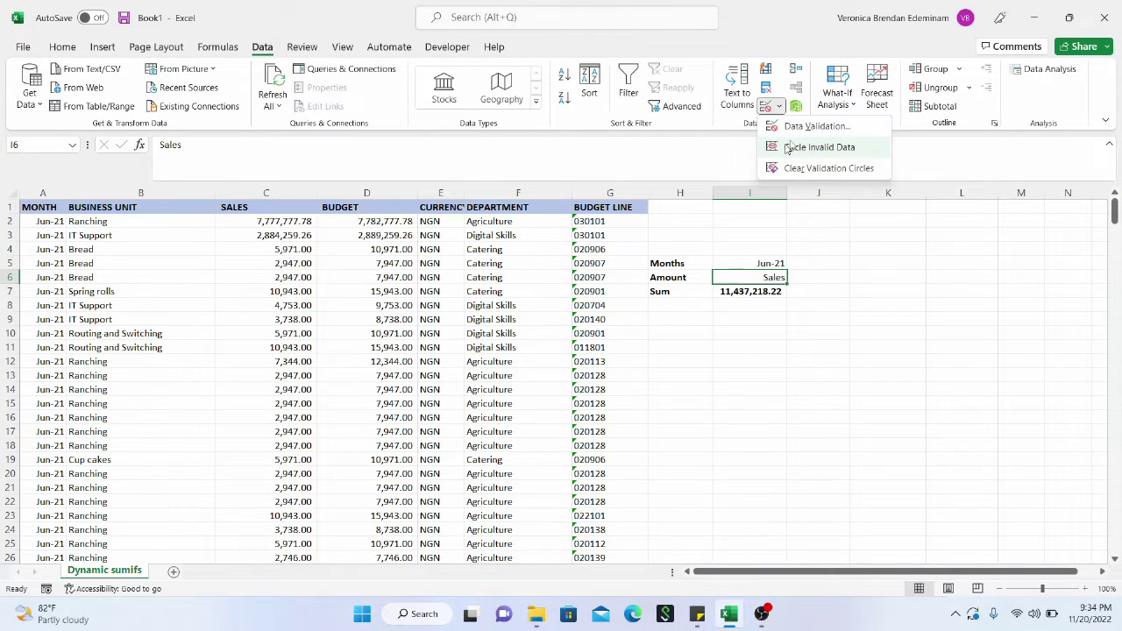
click(793, 126)
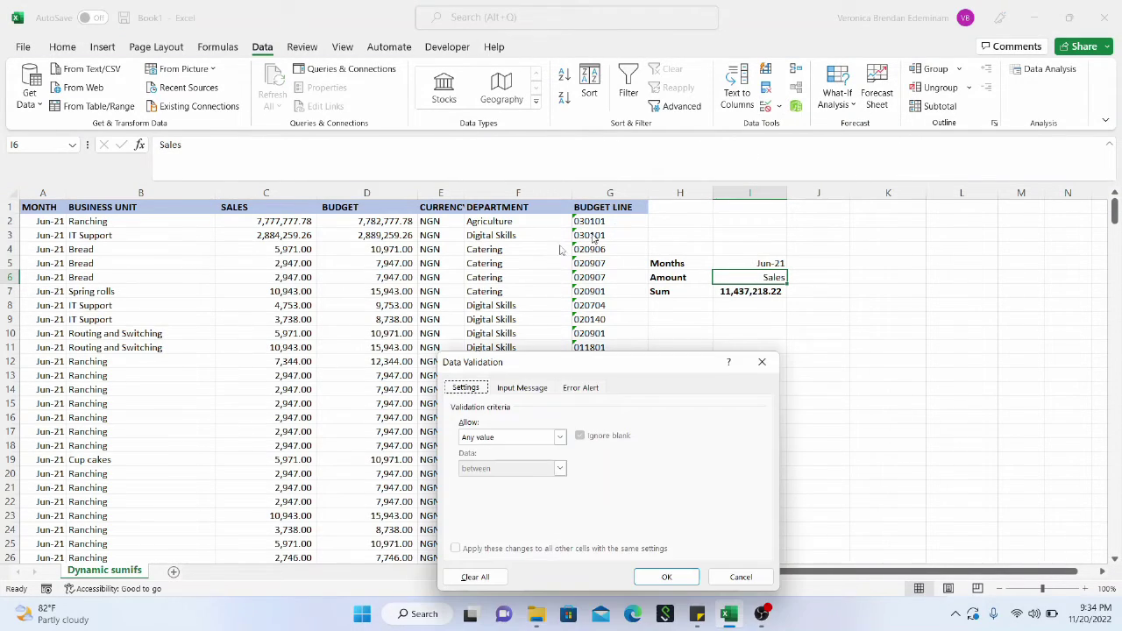
click(560, 437)
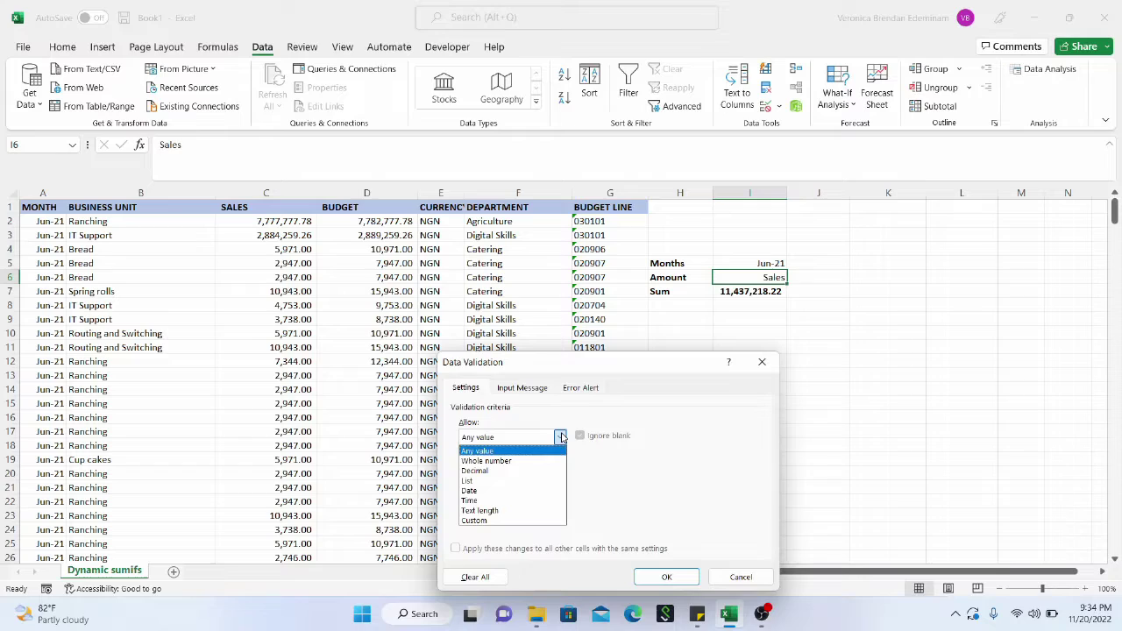
click(517, 481)
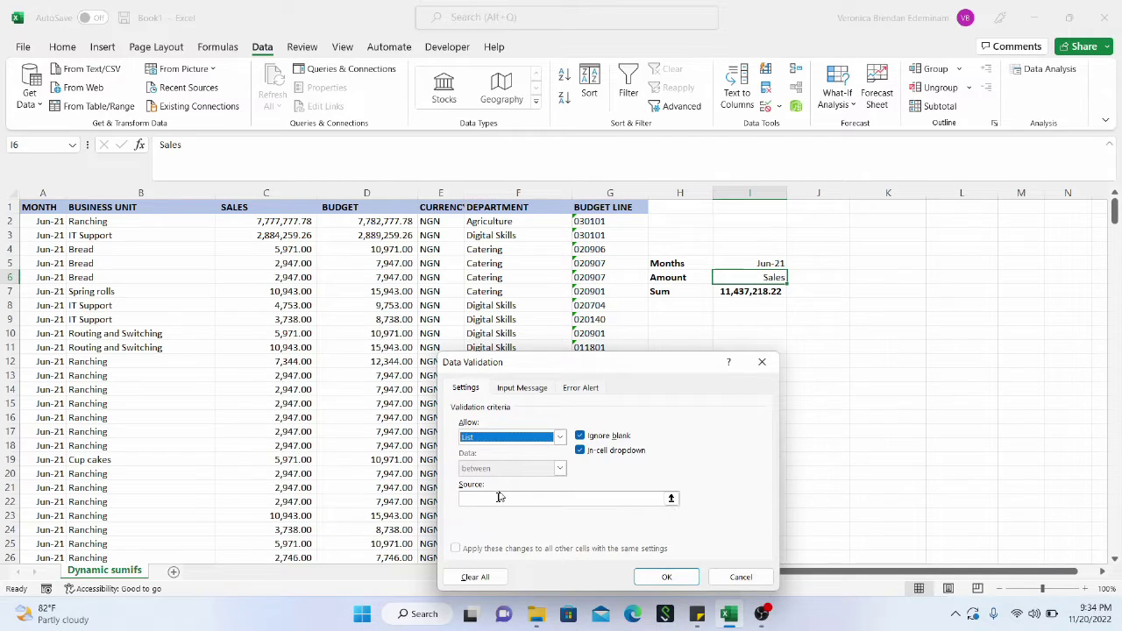
click(499, 497)
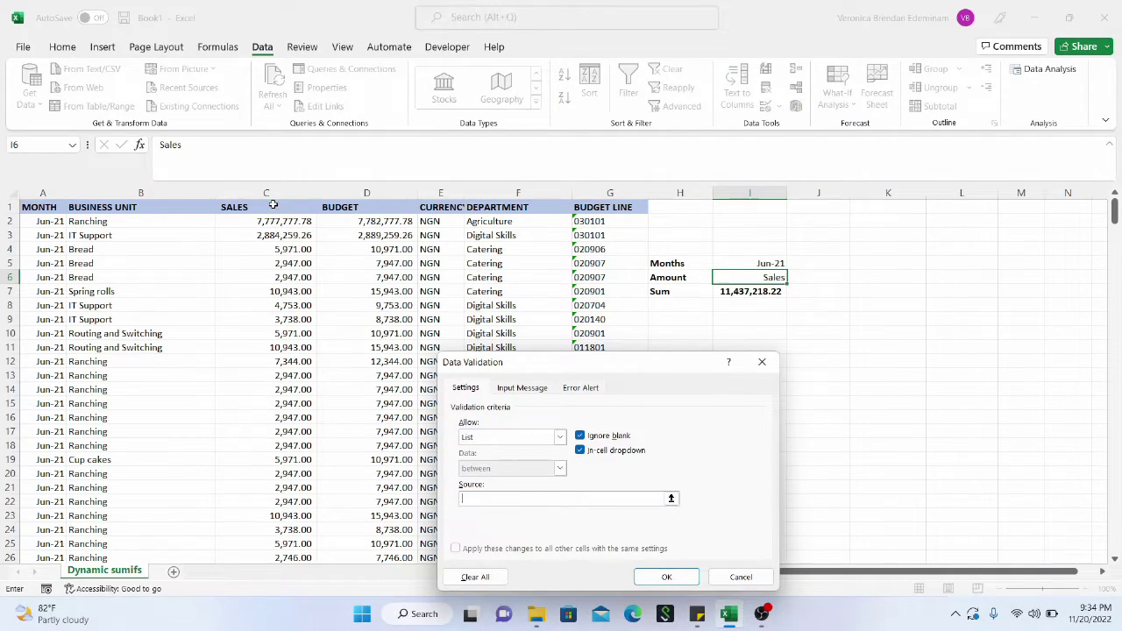
drag(274, 204, 342, 207)
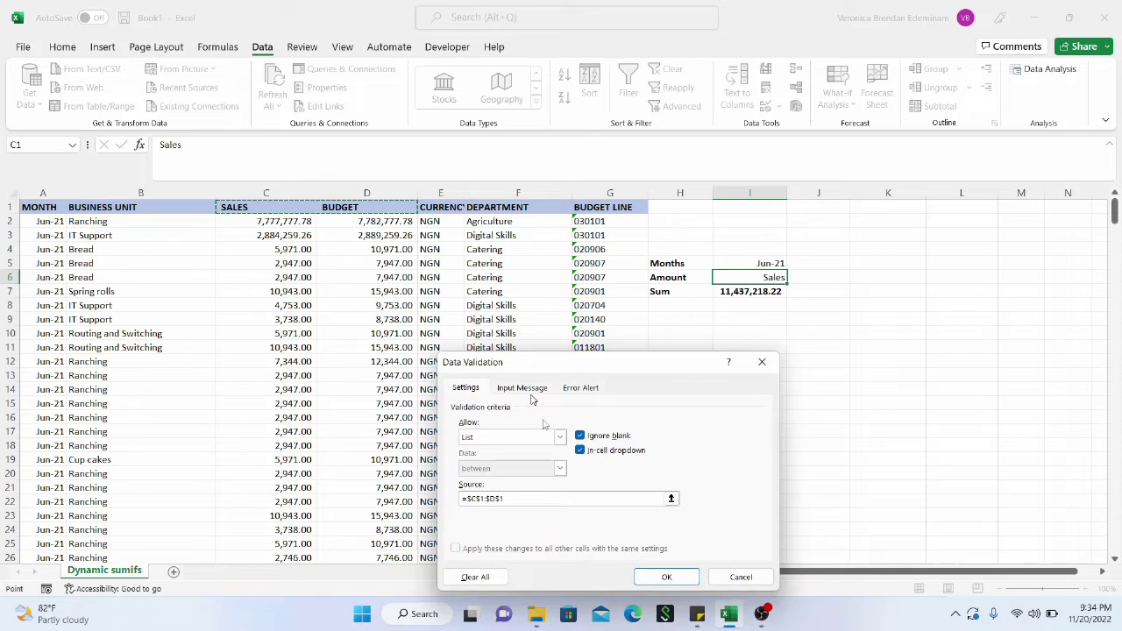
click(656, 578)
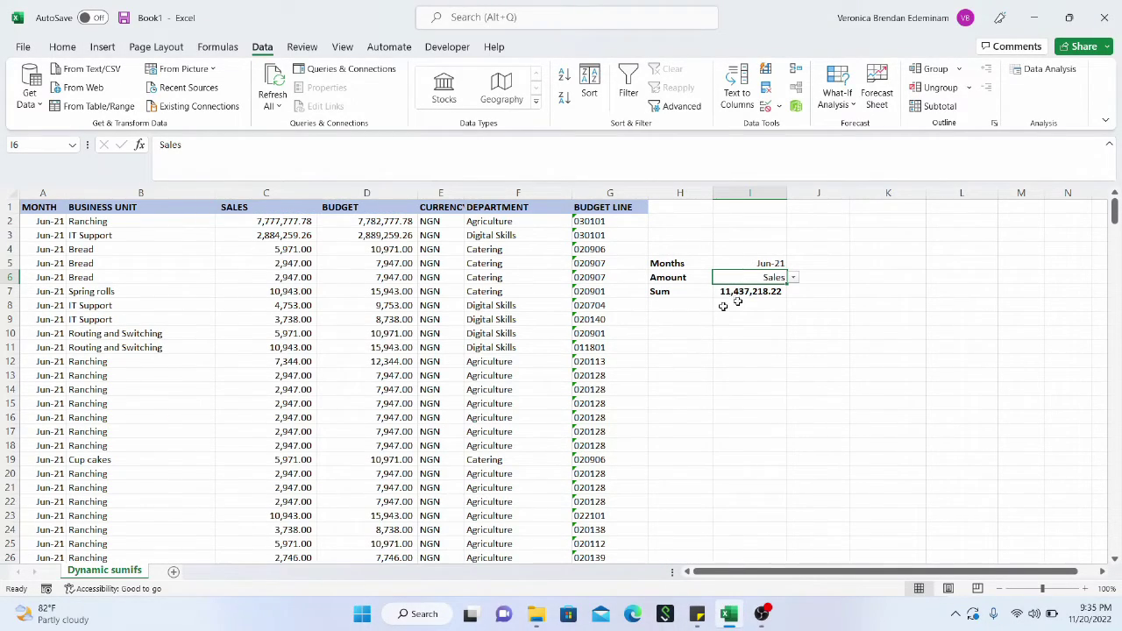
- Check the choices offered by the dropdown lists in I6 and I5
click(793, 277)
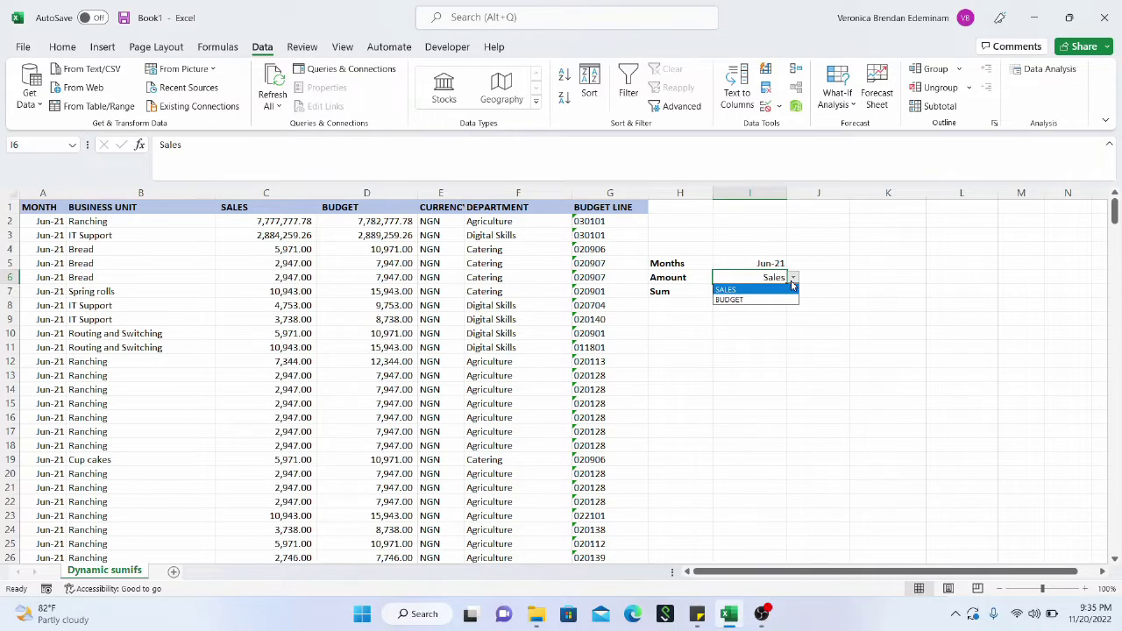
key(Escape)
click(777, 263)
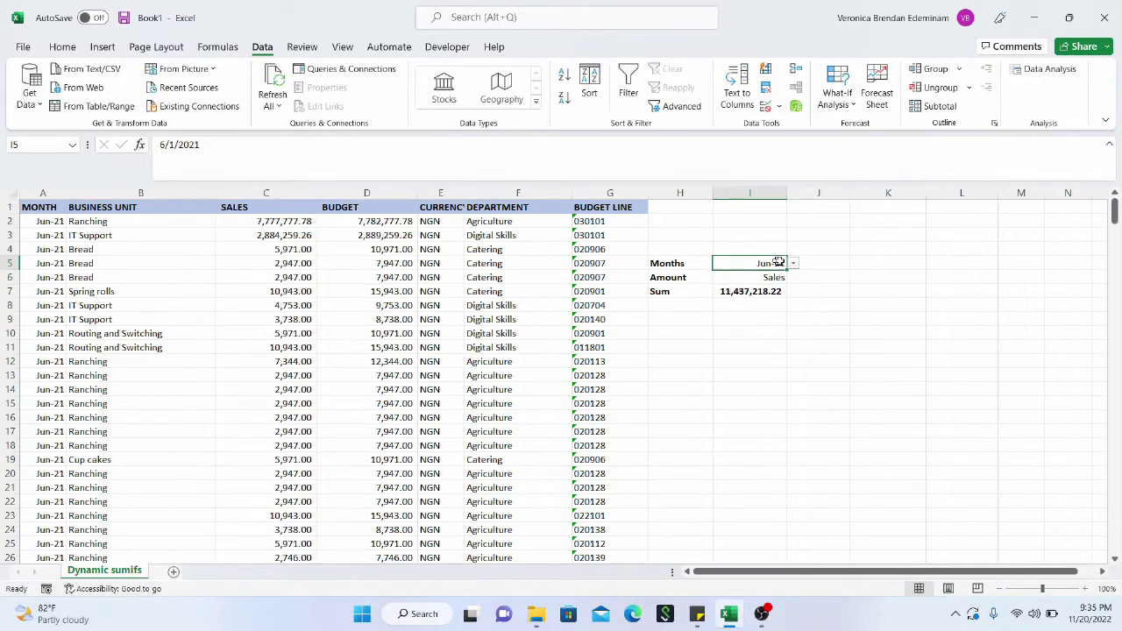
click(793, 264)
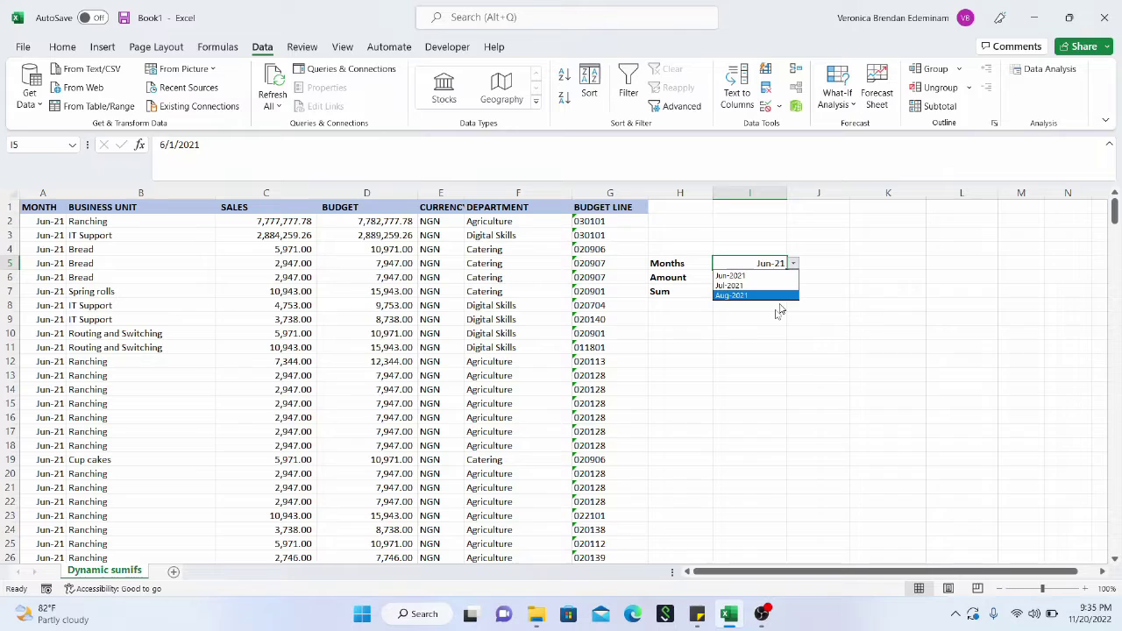
key(Return)
- Give the total cell I7 a thin left border and a thick grey top border
click(762, 292)
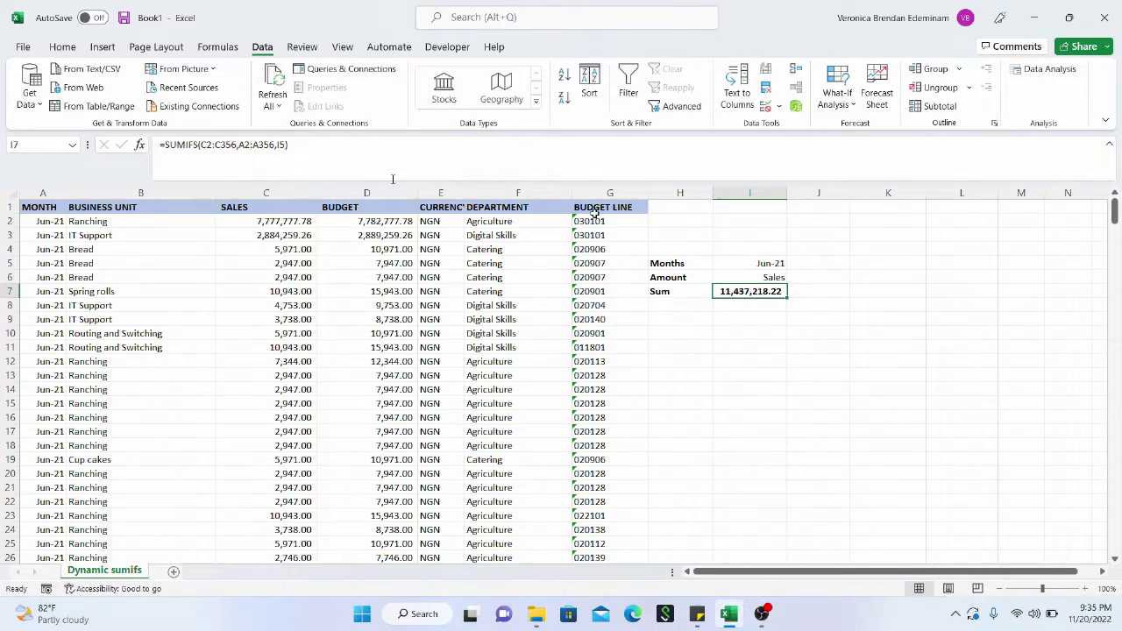
click(60, 47)
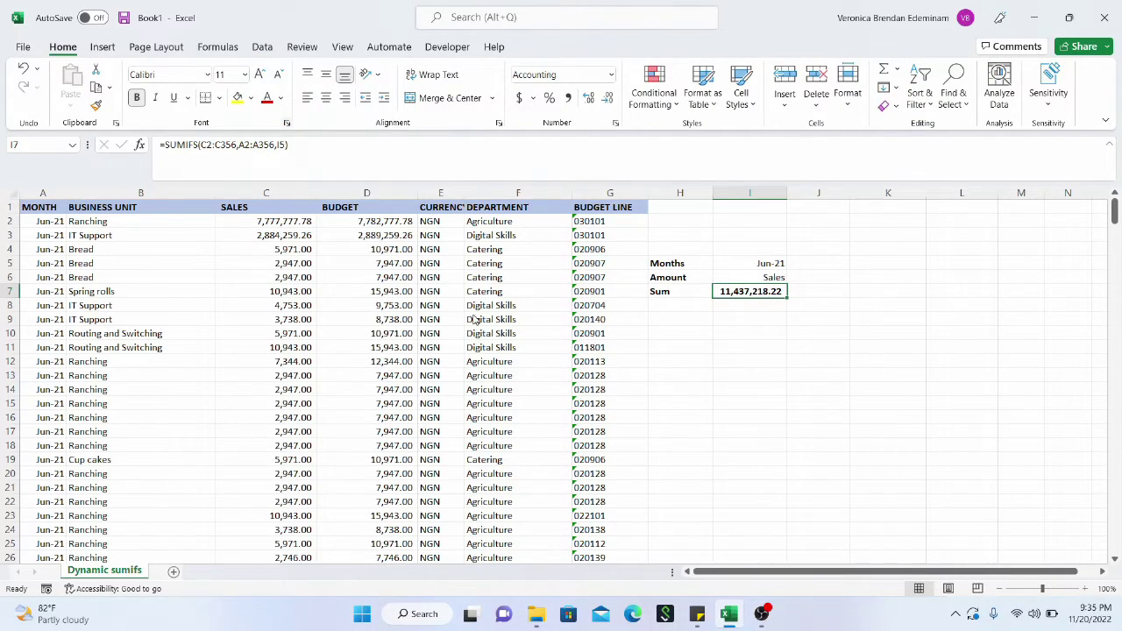
key(ctrl+shift+f)
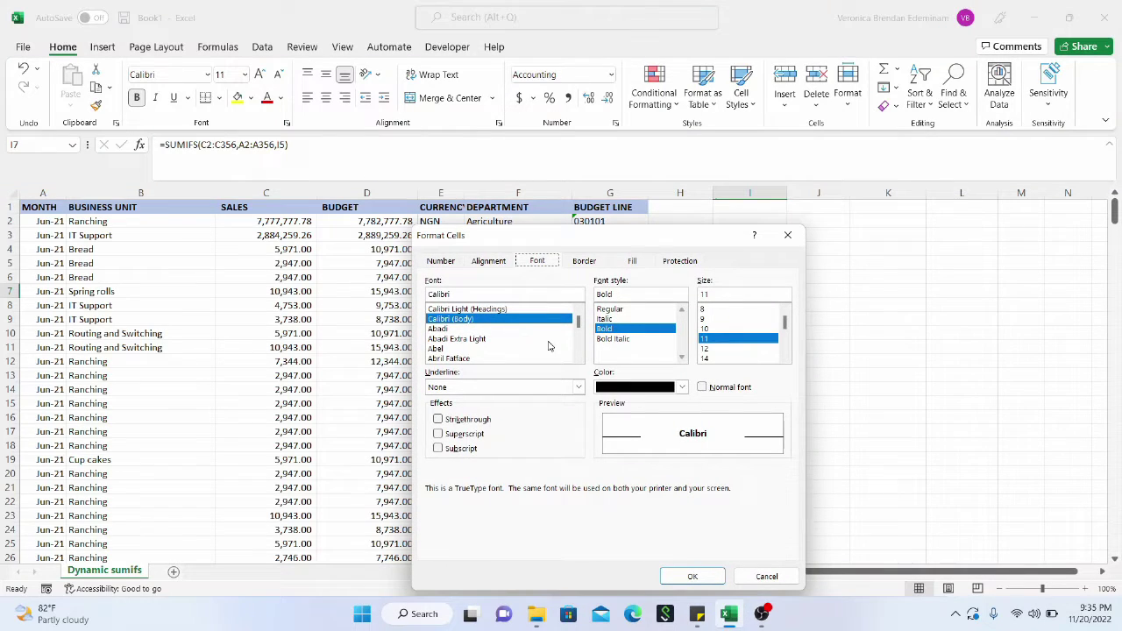
click(586, 261)
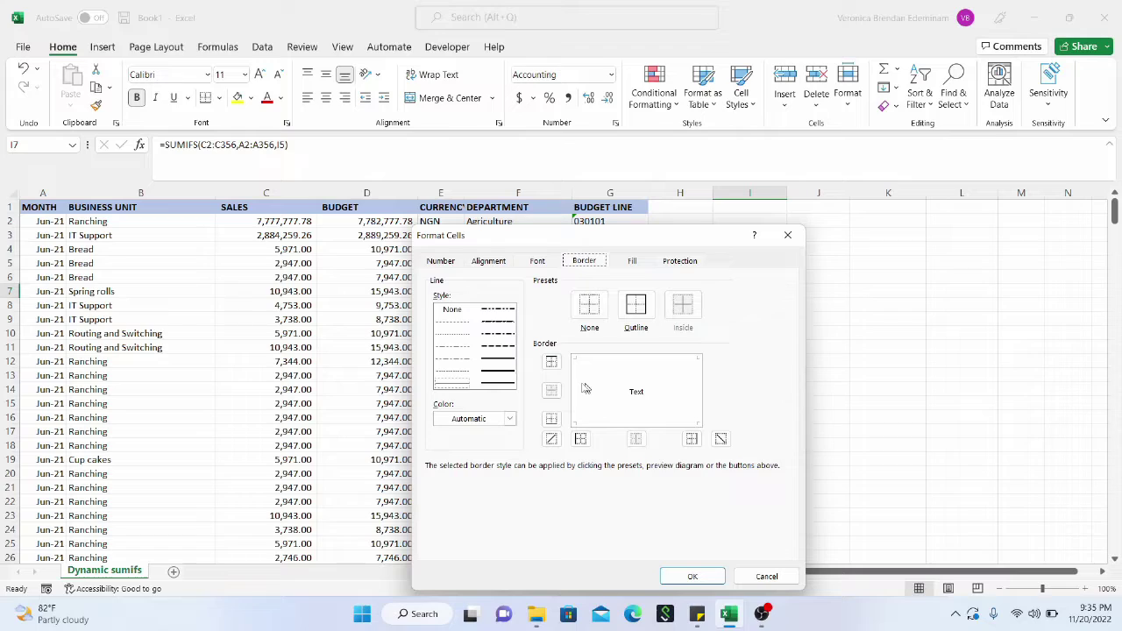
click(580, 438)
click(509, 420)
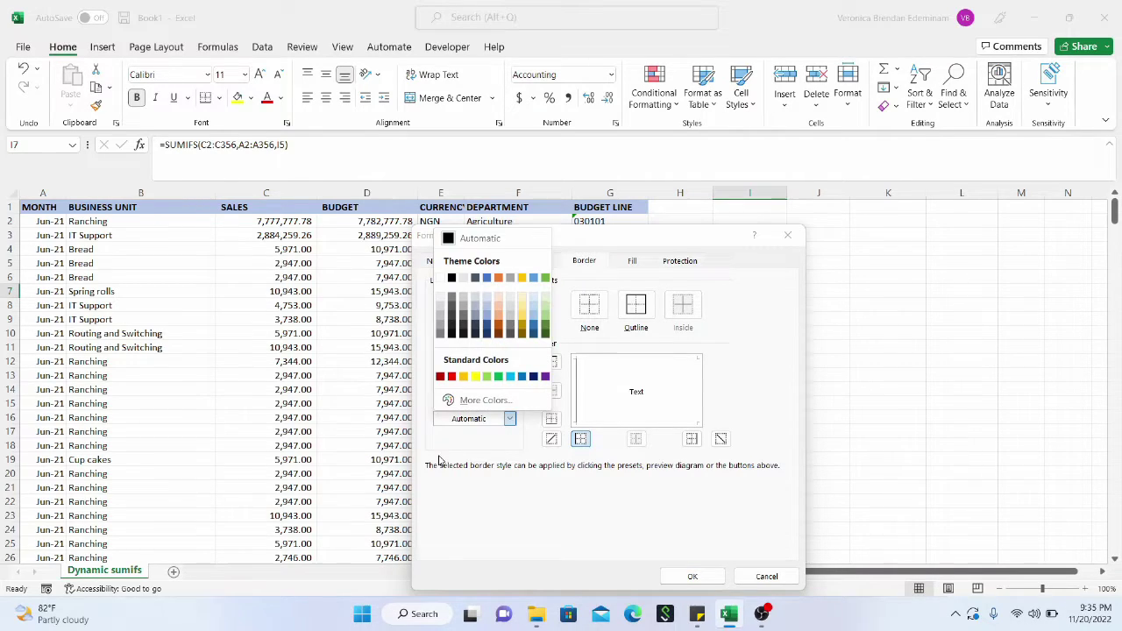
click(441, 324)
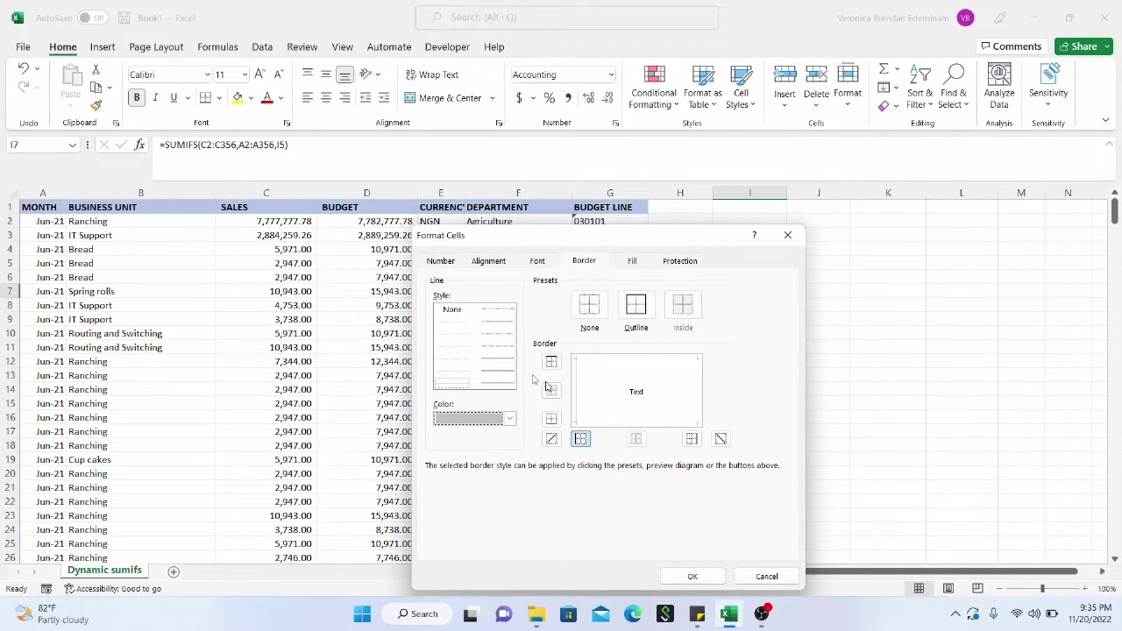
click(509, 374)
click(632, 367)
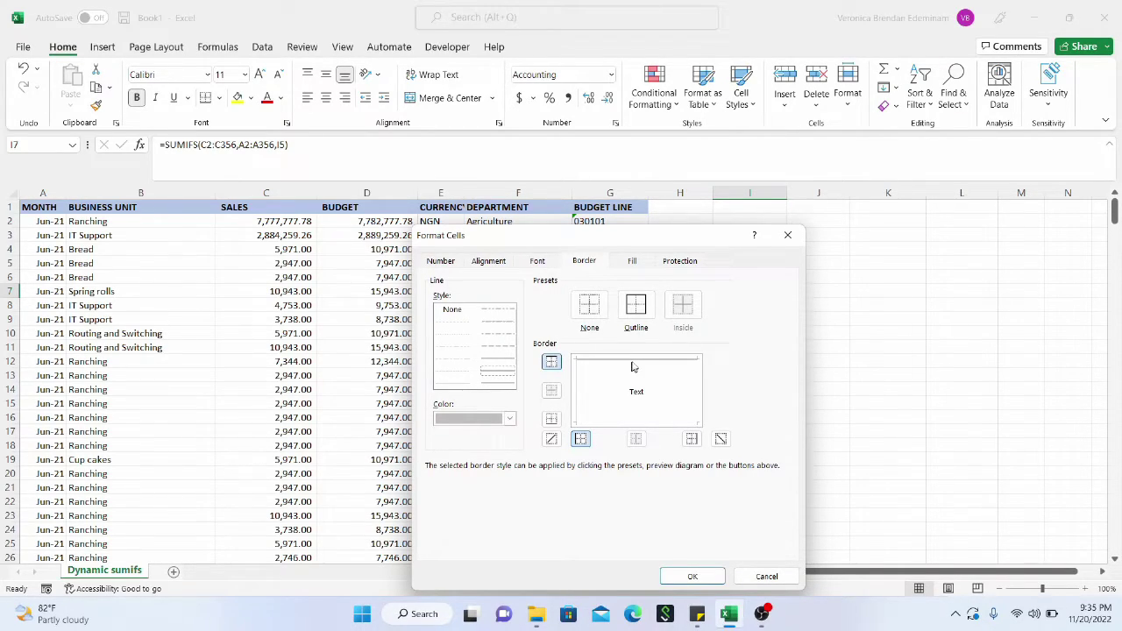
- Add a thick darker grey bottom border and a medium-weight light grey right border to I7
click(512, 420)
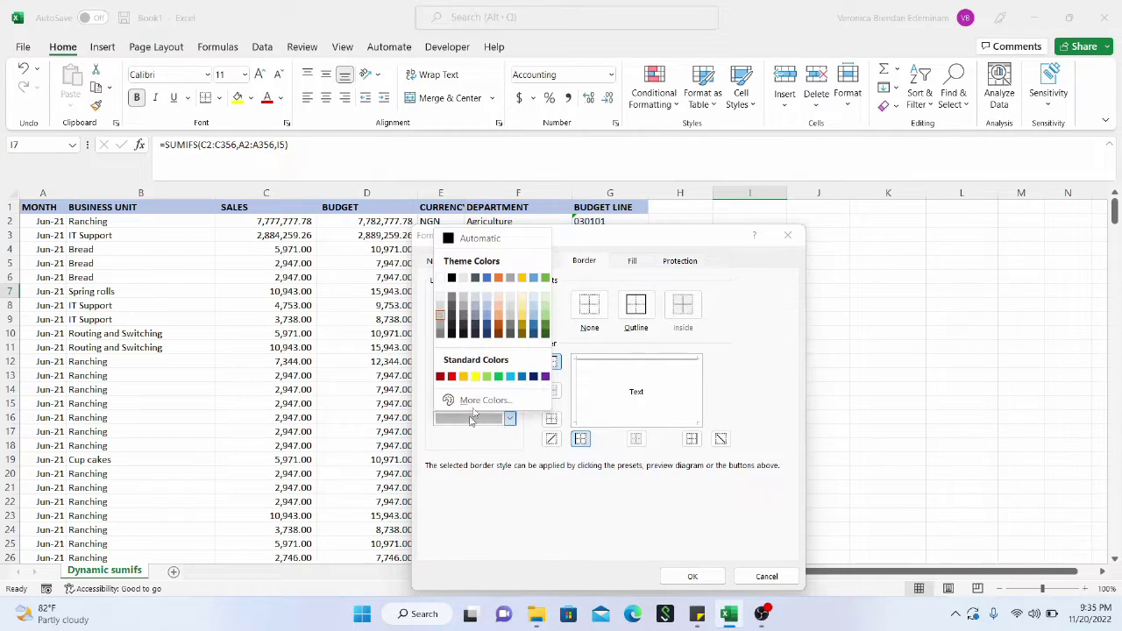
click(446, 330)
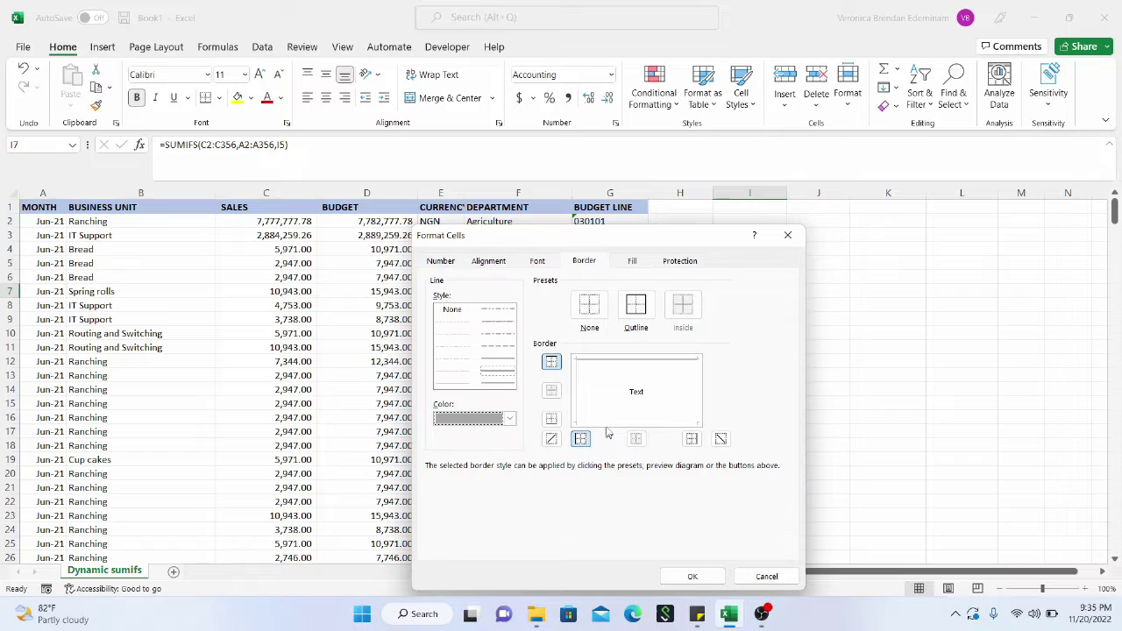
click(610, 426)
click(497, 363)
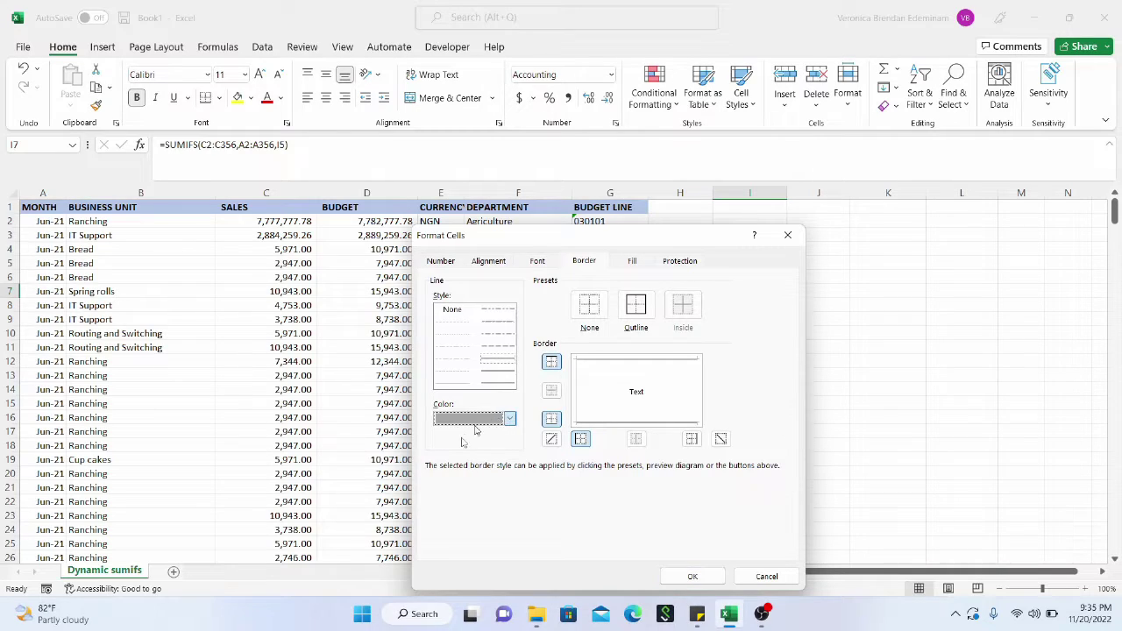
click(475, 419)
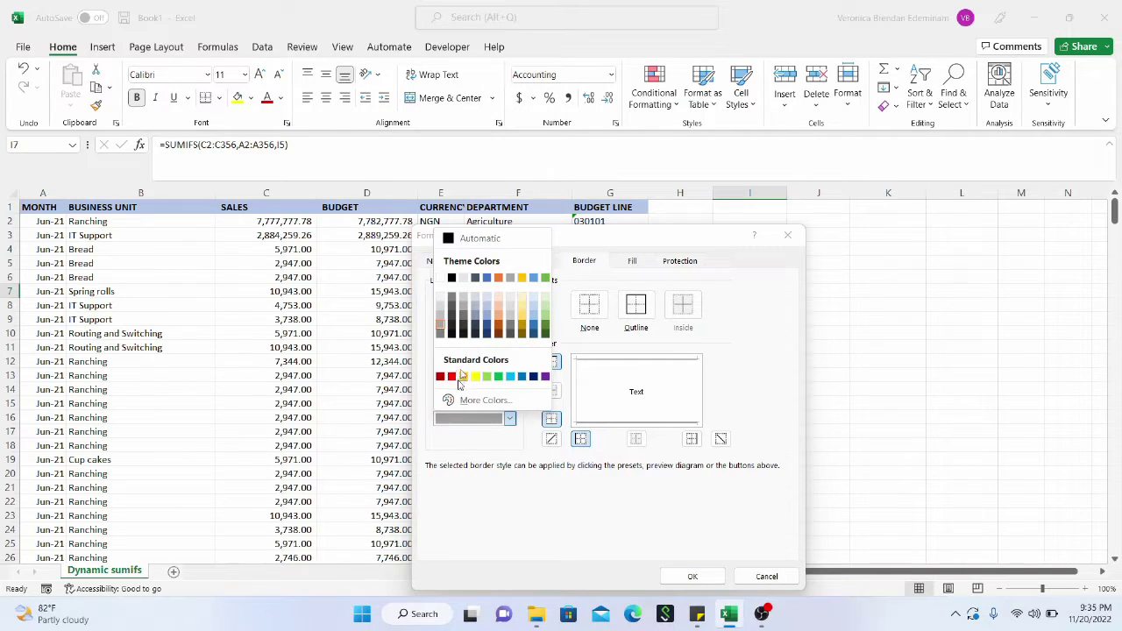
click(441, 313)
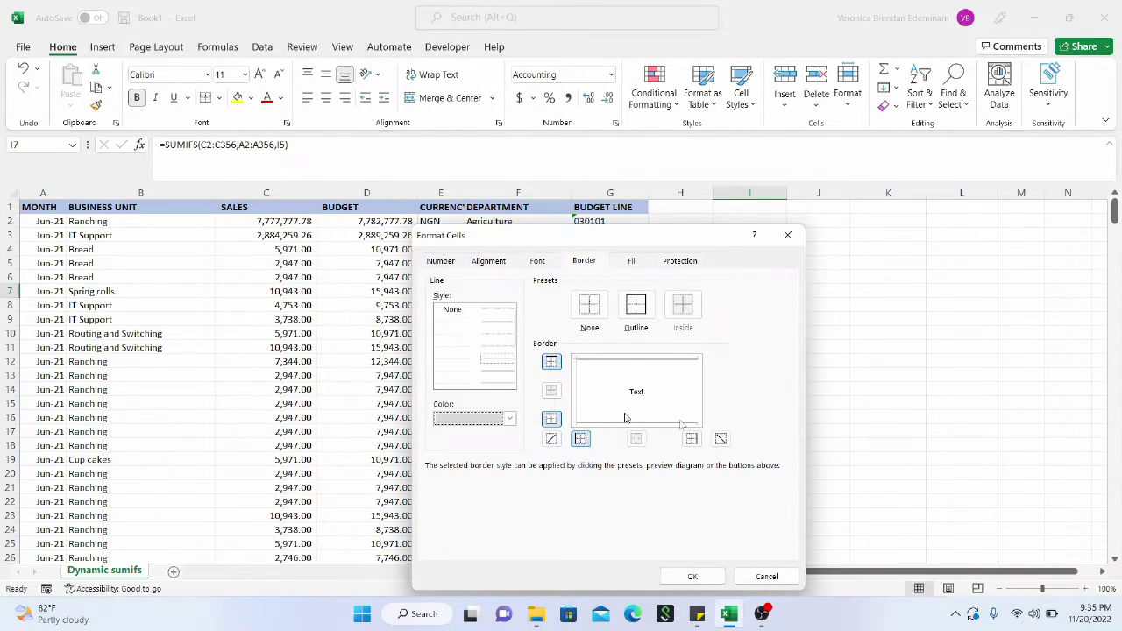
click(701, 406)
- Fill I7 with the lightest grey background and apply the cell formatting
click(508, 421)
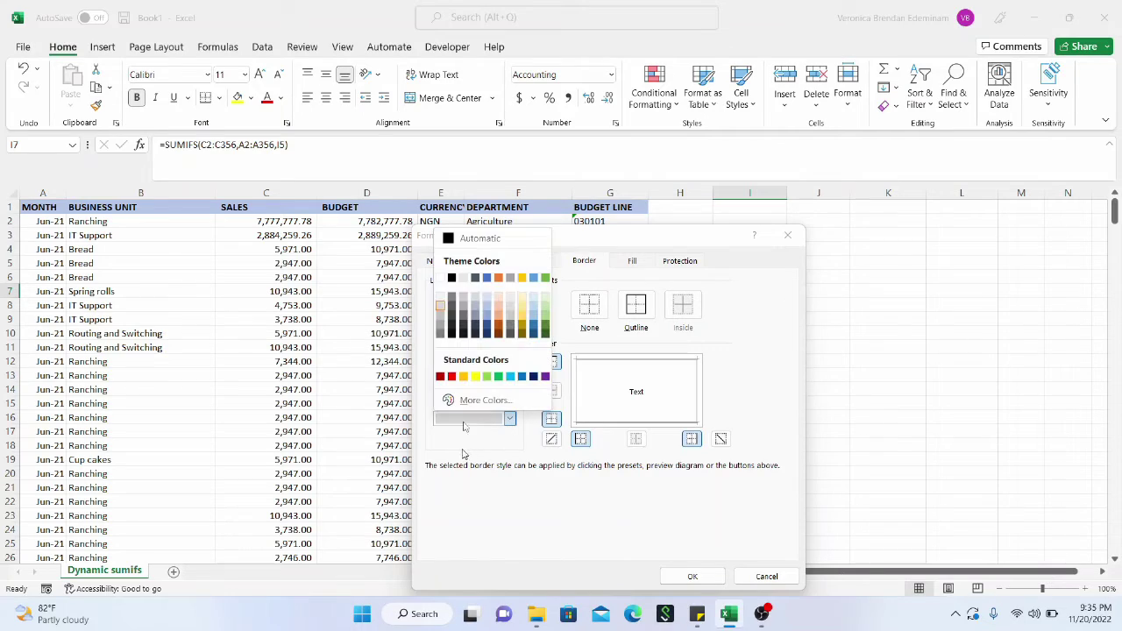
click(442, 323)
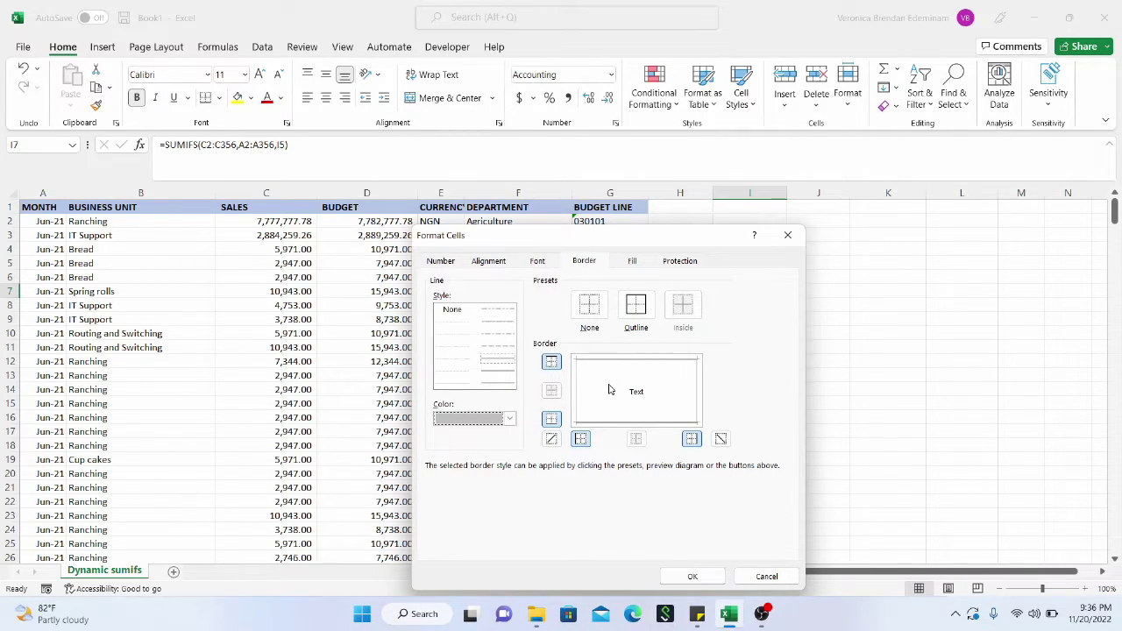
click(611, 389)
click(611, 387)
click(634, 265)
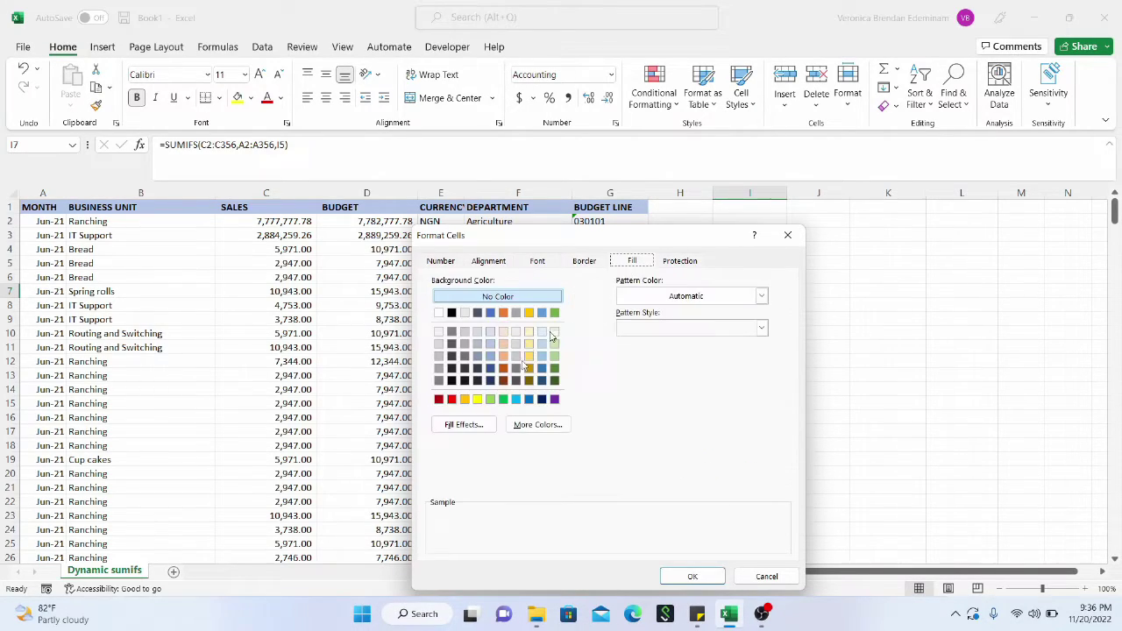
click(443, 333)
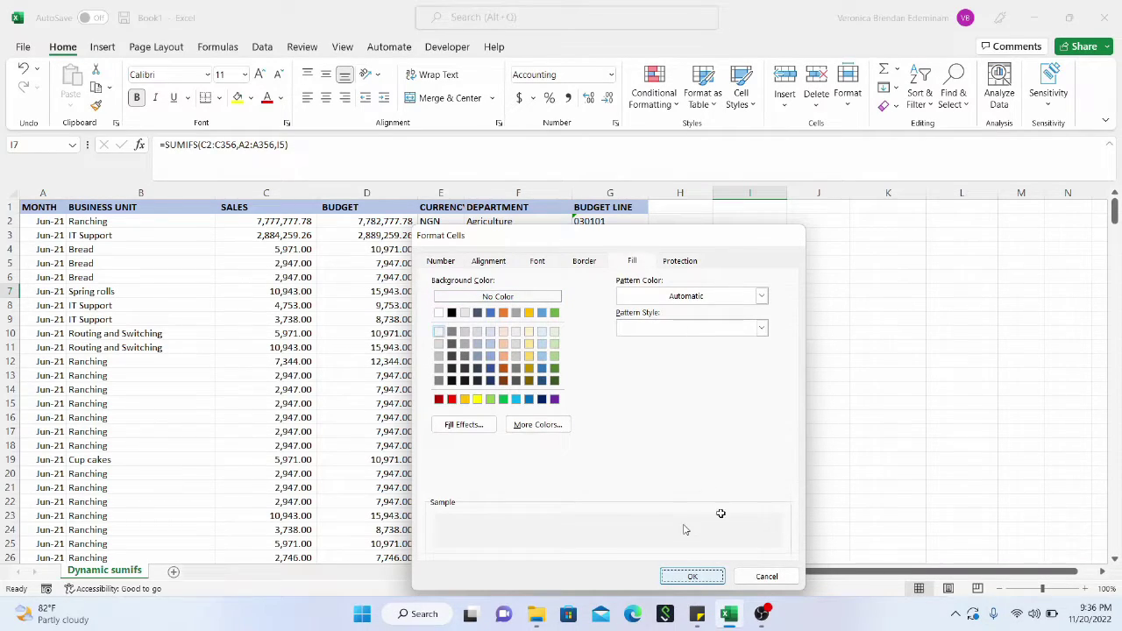
key(Return)
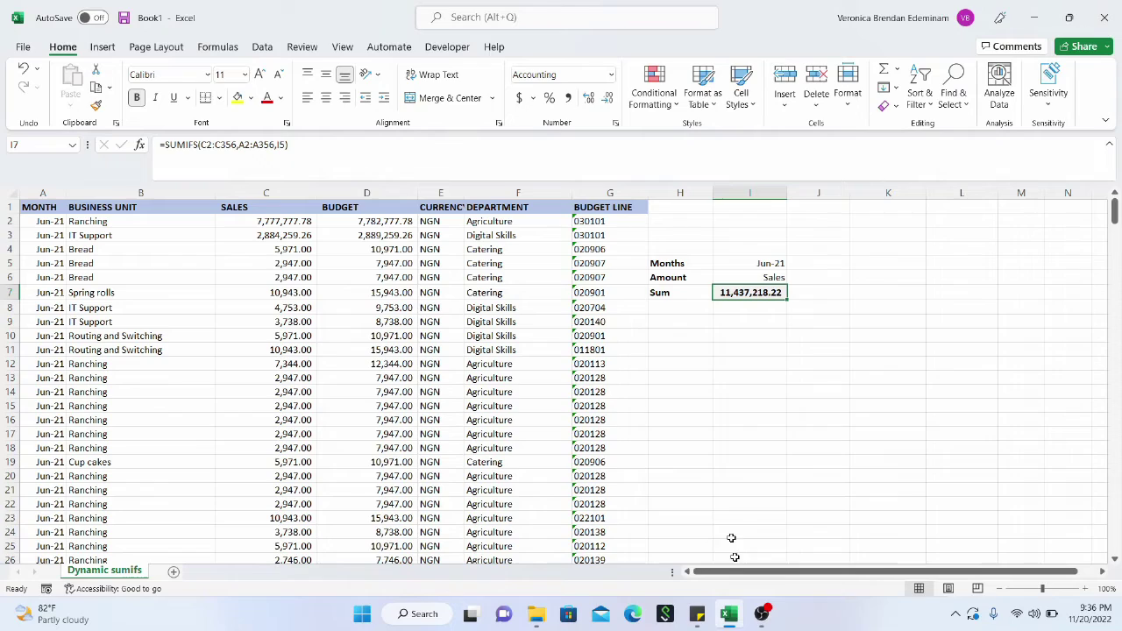
click(767, 306)
click(776, 291)
click(759, 320)
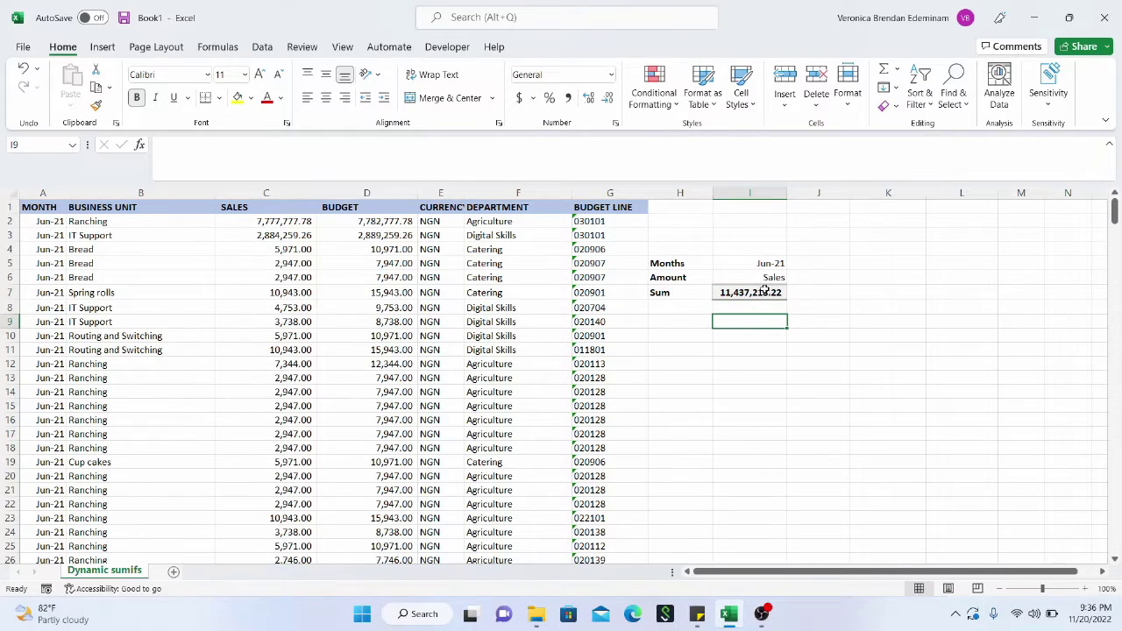
- Replace the sum range in I7's SUMIFS formula with an INDEX function using C2:D356 as its array
click(764, 291)
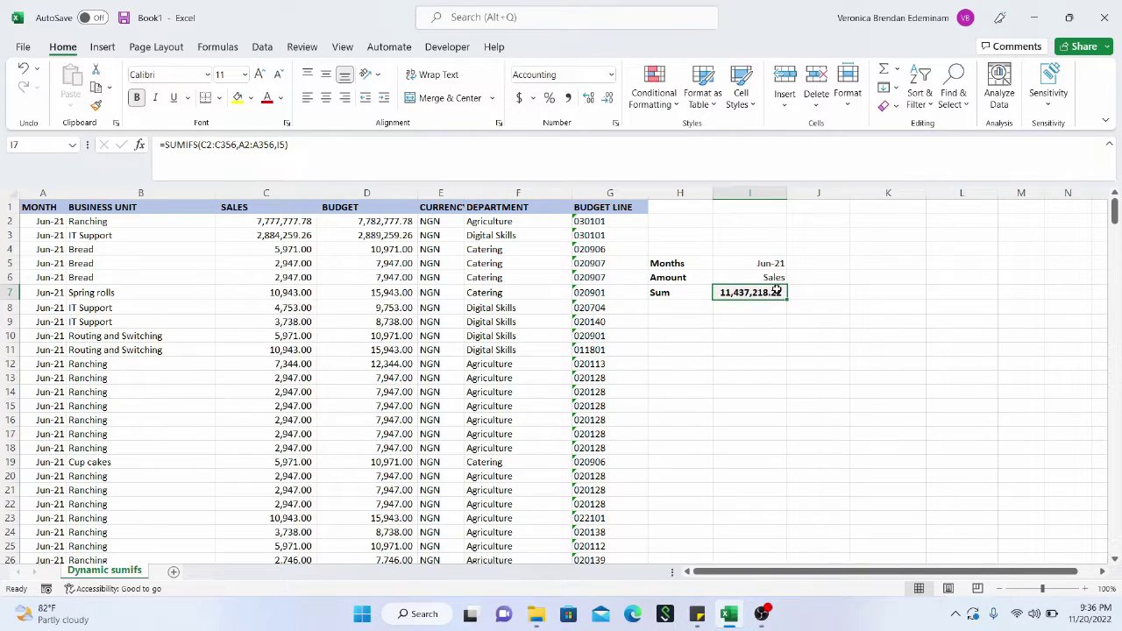
double_click(776, 291)
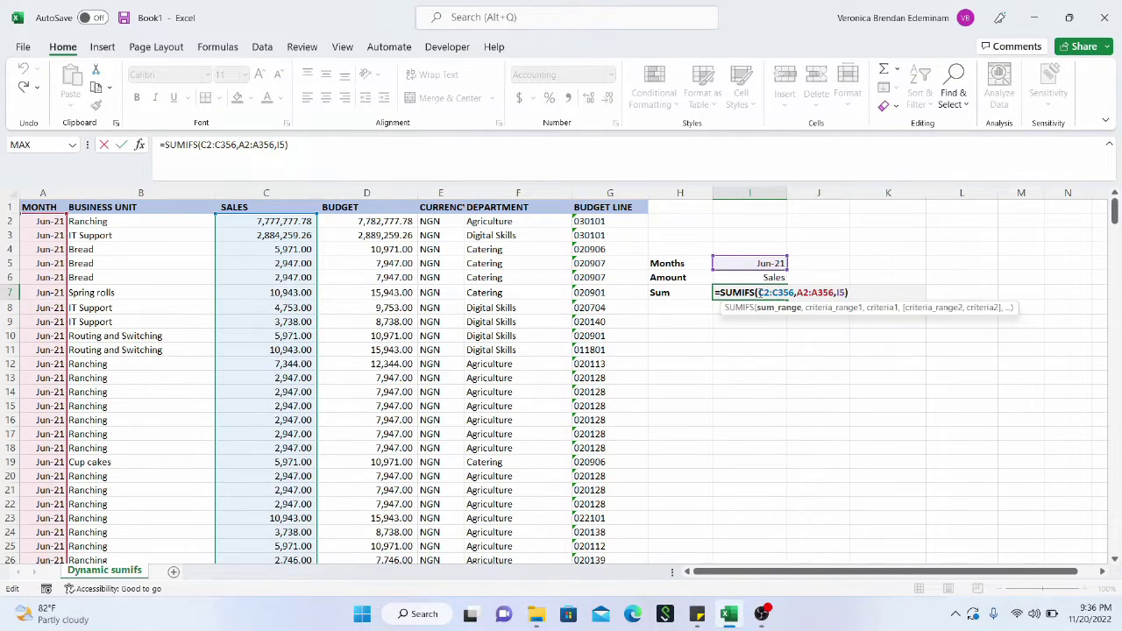
drag(759, 293, 795, 293)
text(inde)
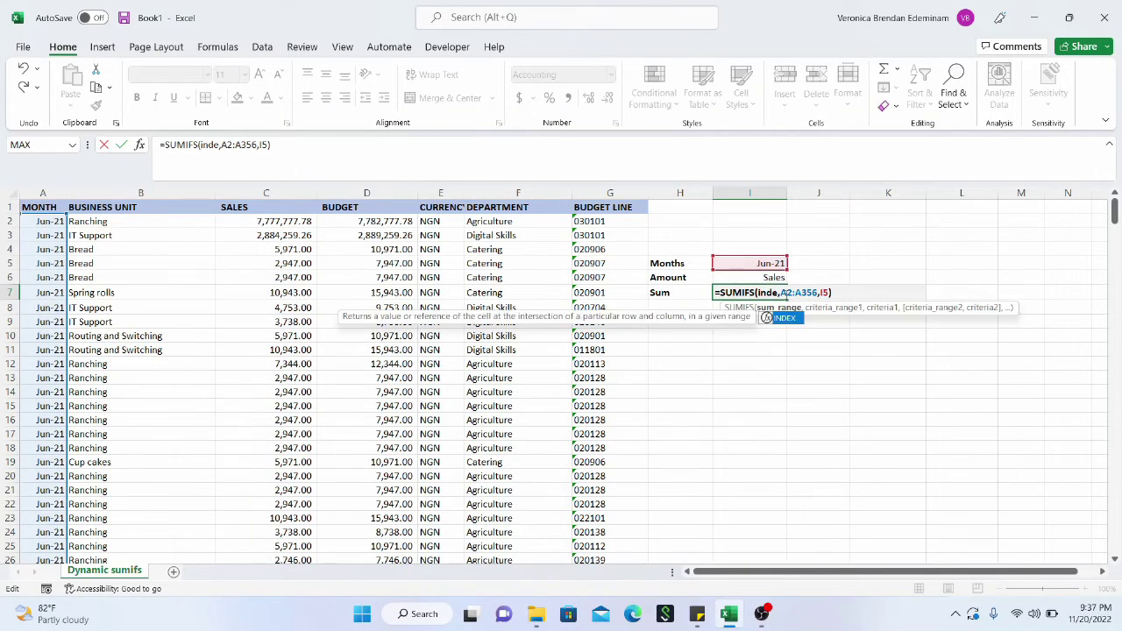
text(x()
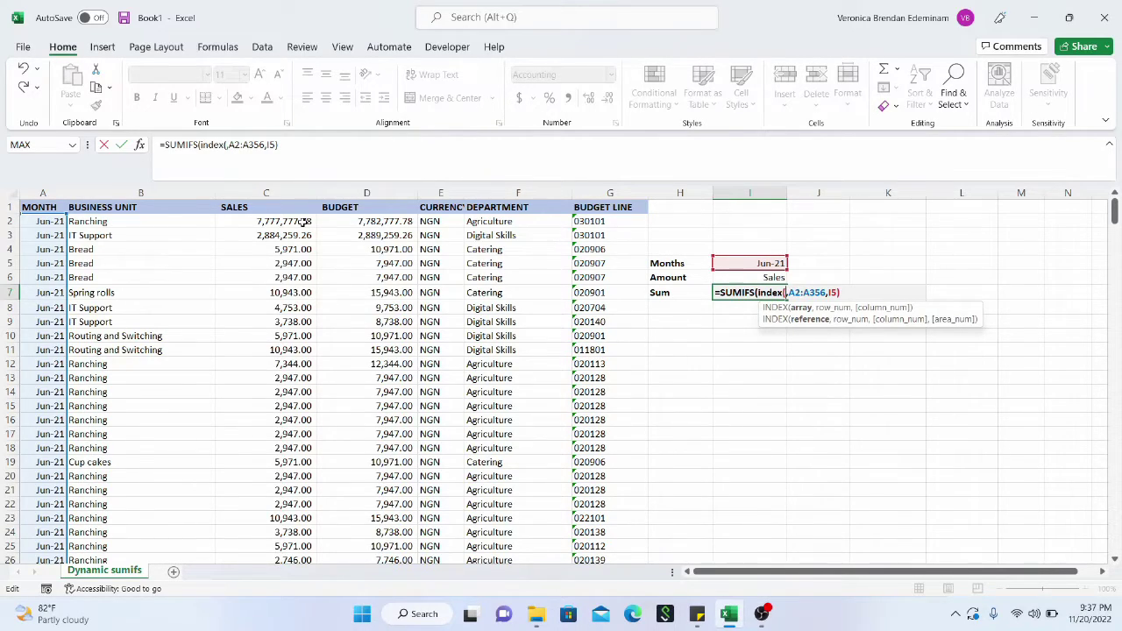
drag(313, 219, 359, 214)
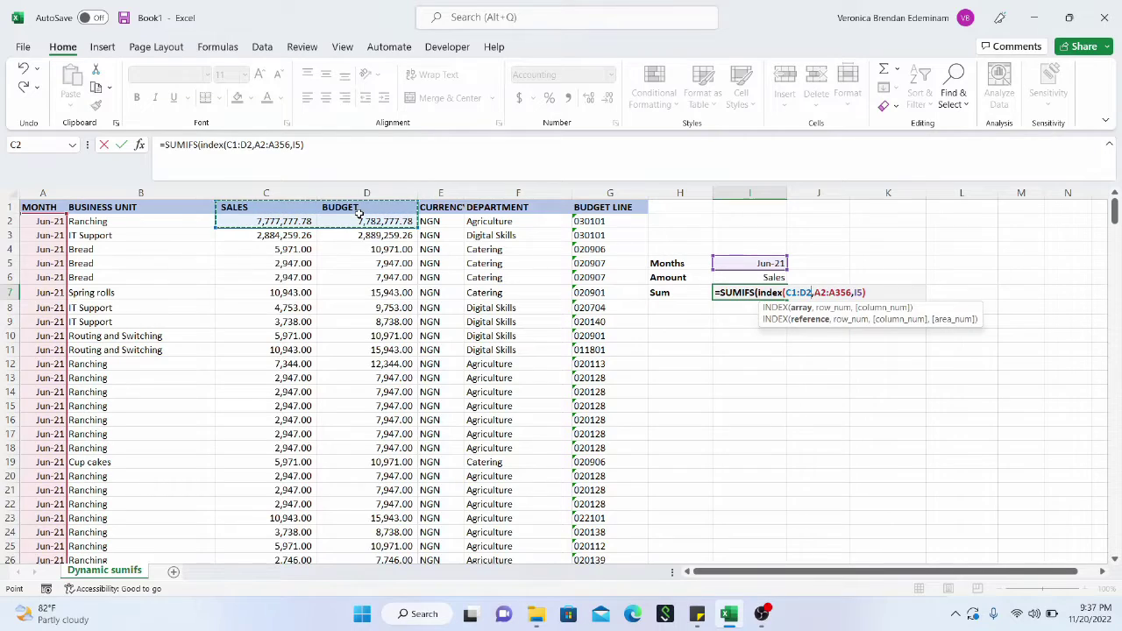
key(ctrl+shift+Down)
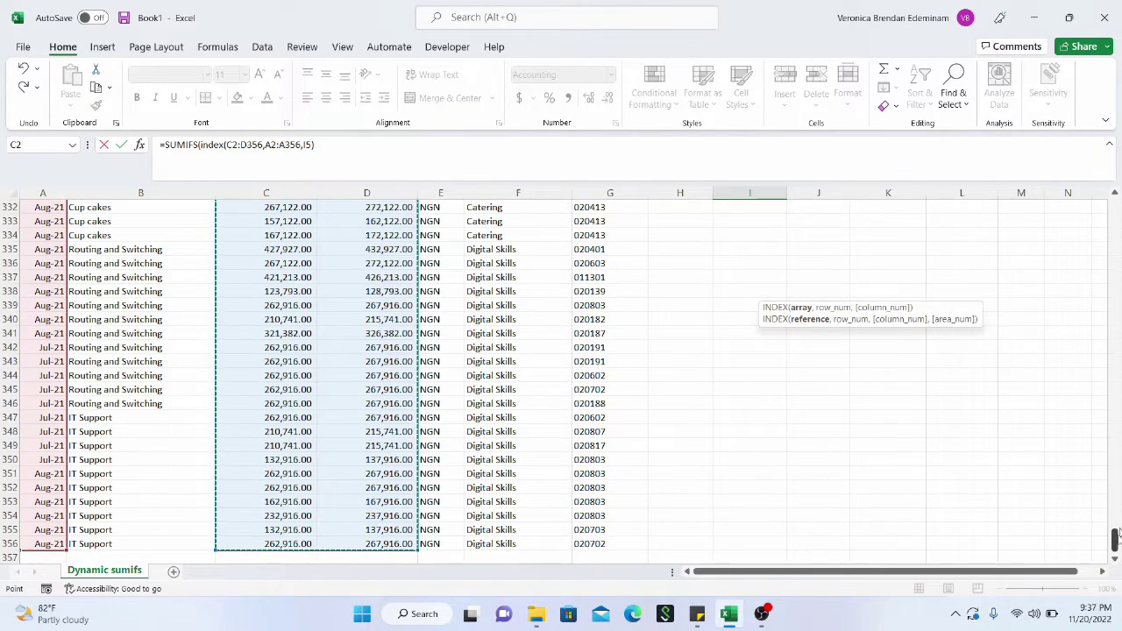
drag(1115, 540, 942, 42)
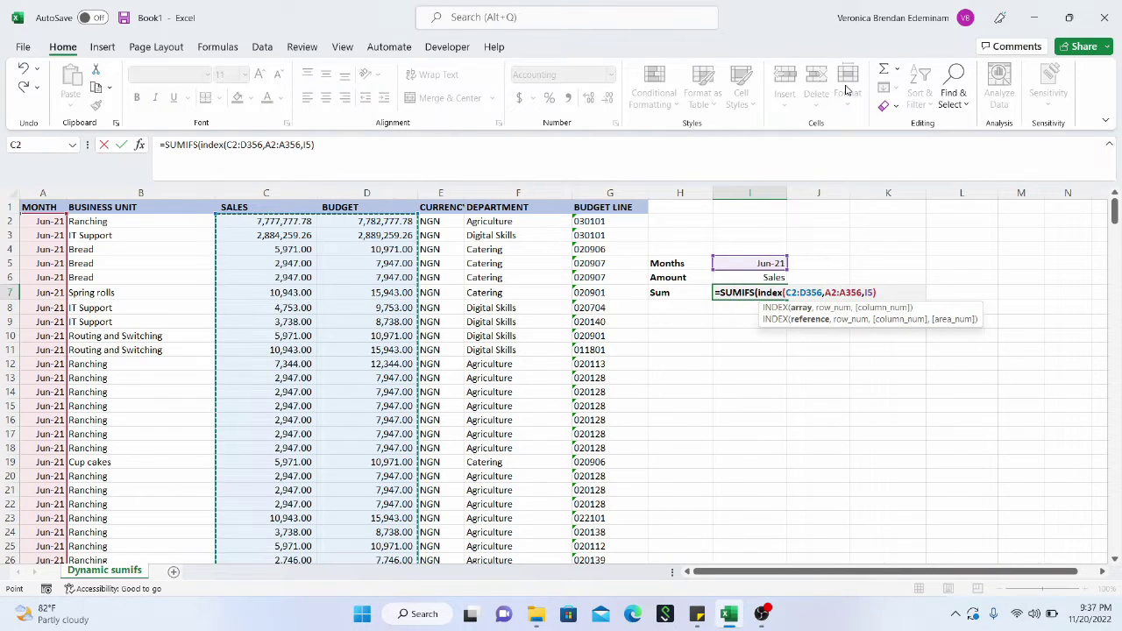
- Complete the INDEX in I7 with a blank row number and MATCH(I6,C1:D1,0) as the column number, and enter the formula
text(,,,)
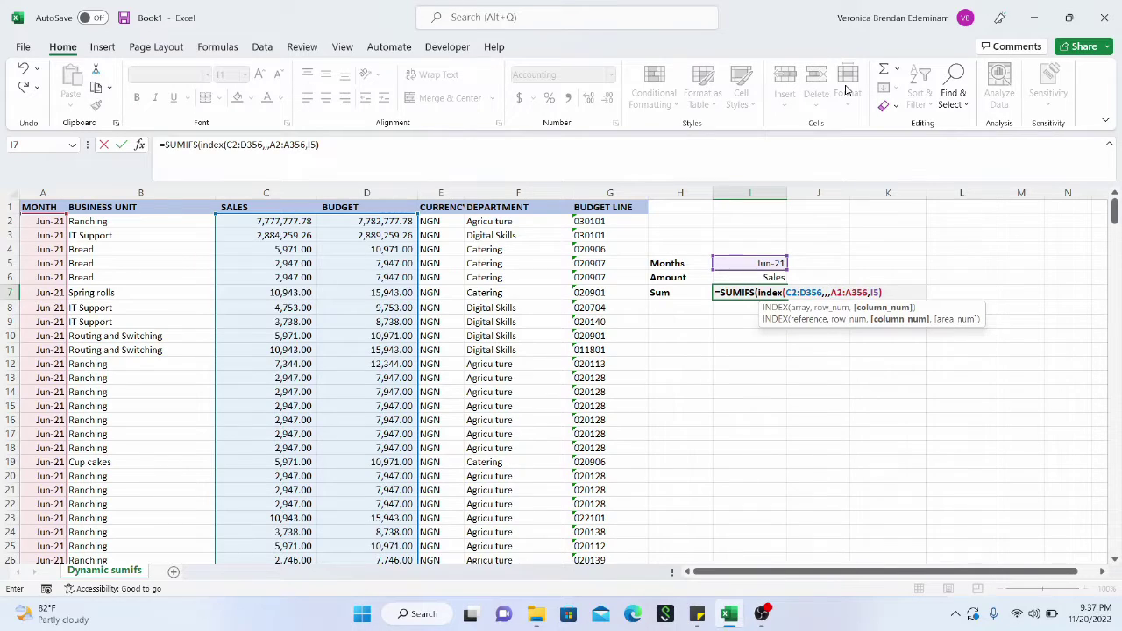
text(match)
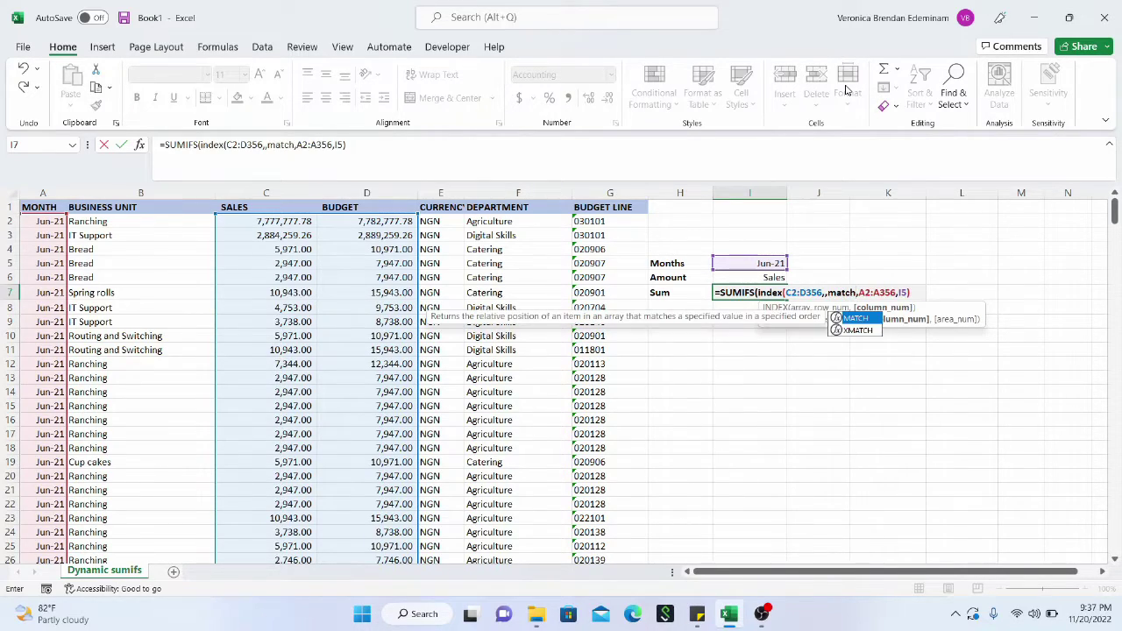
text(()
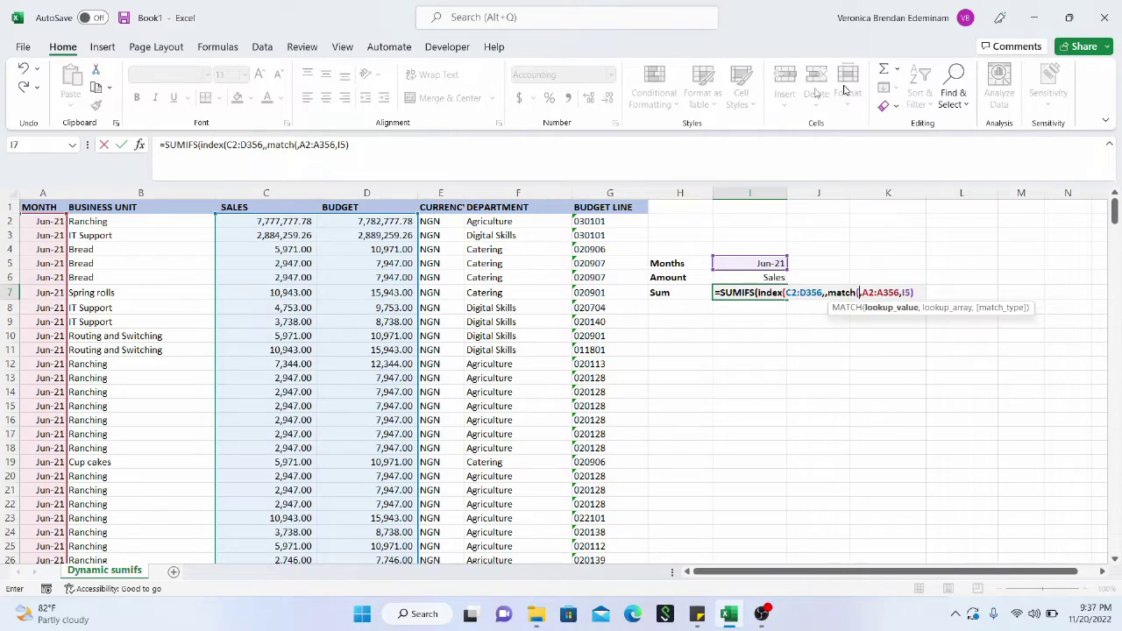
click(746, 277)
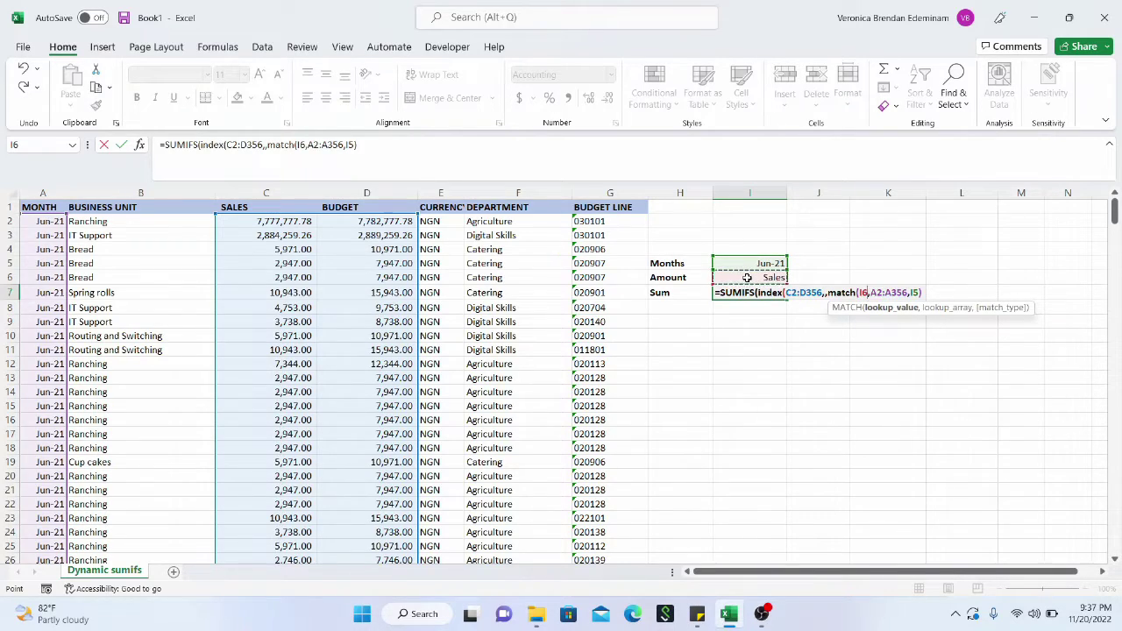
text(,)
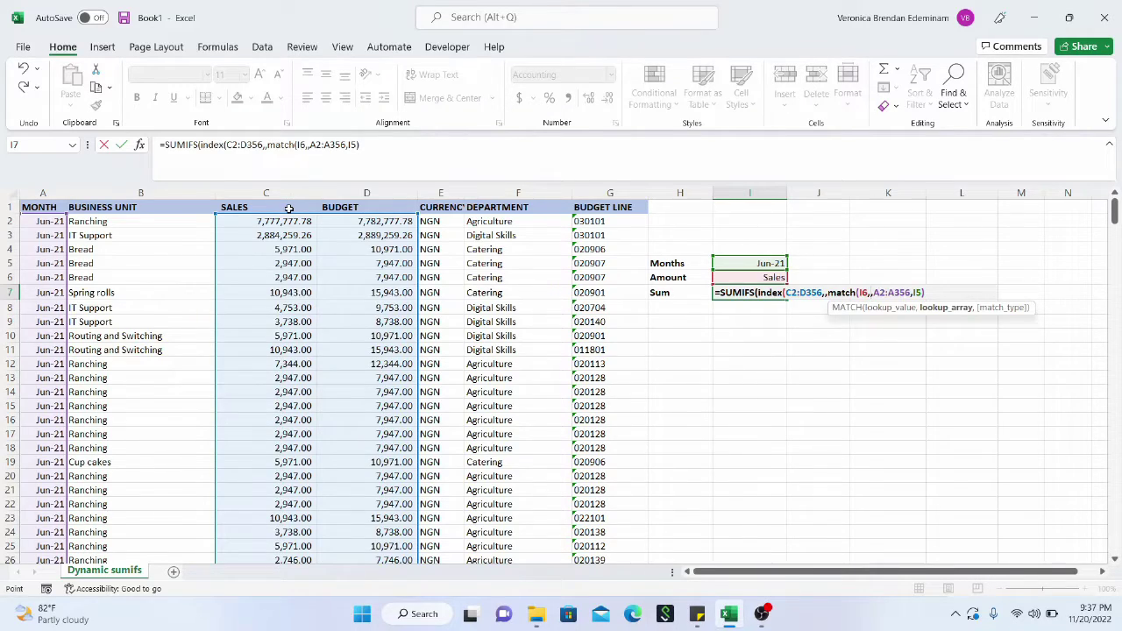
click(312, 208)
drag(313, 208, 351, 207)
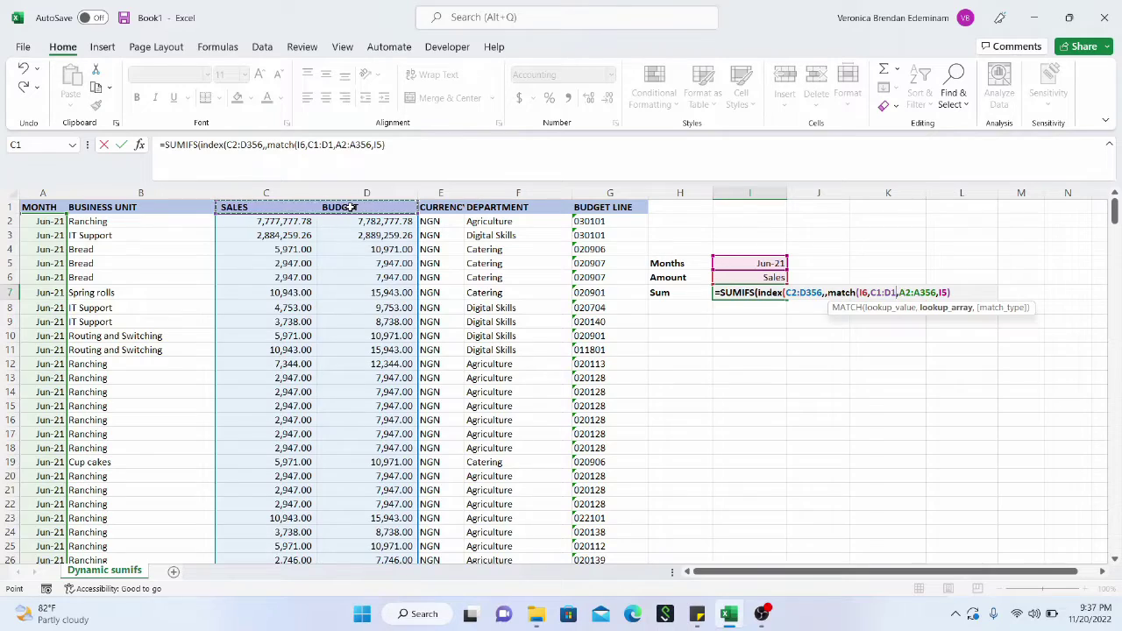
text(,)
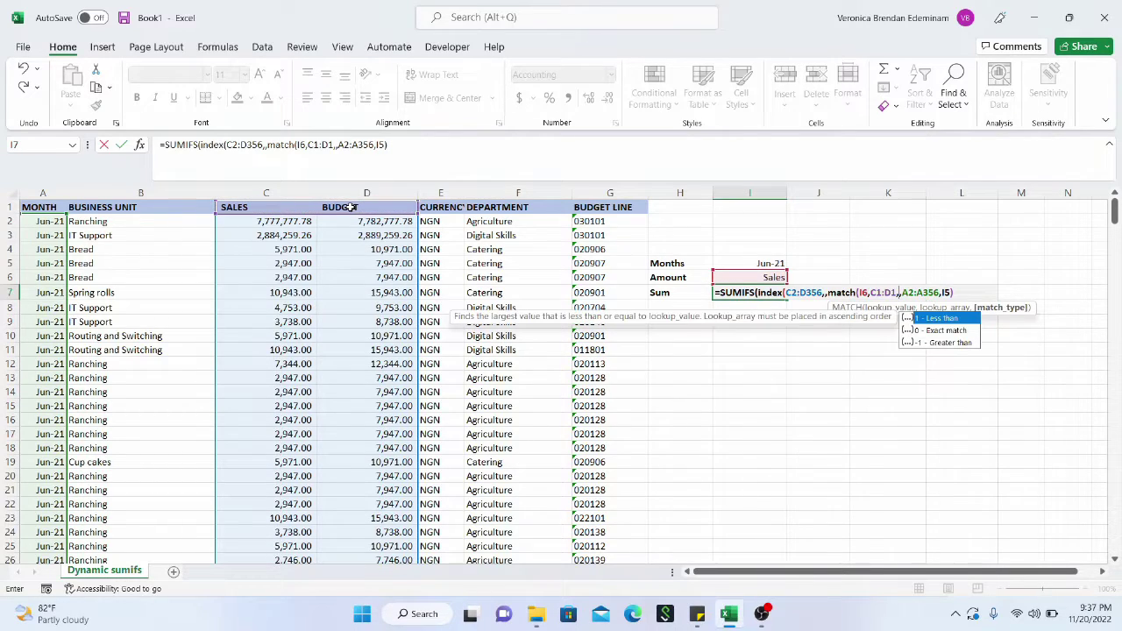
text(0))
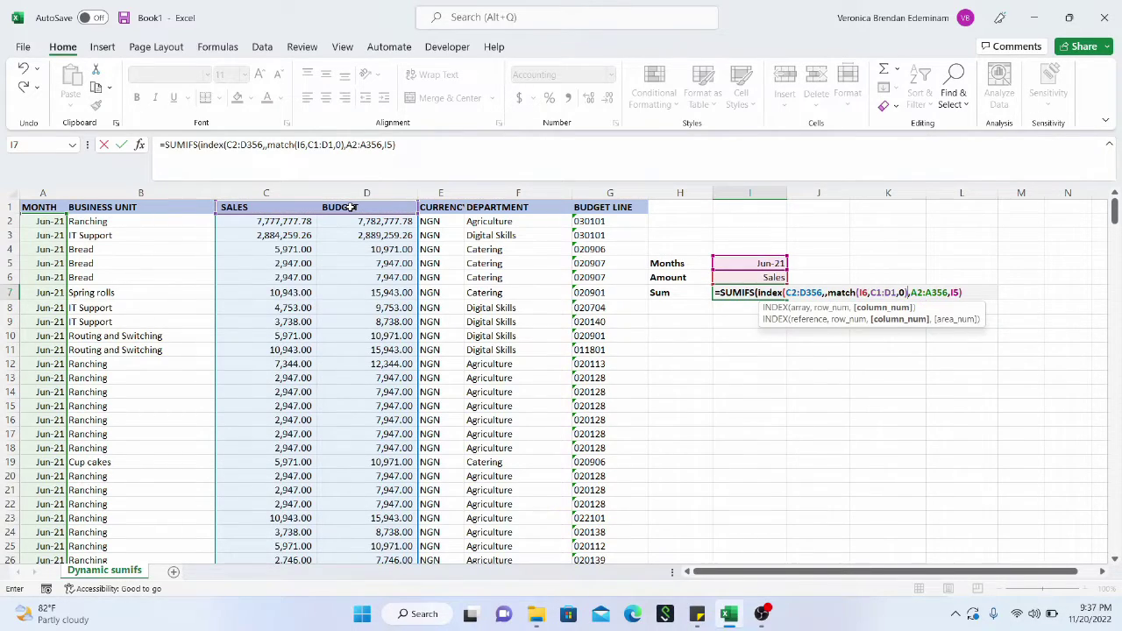
text())
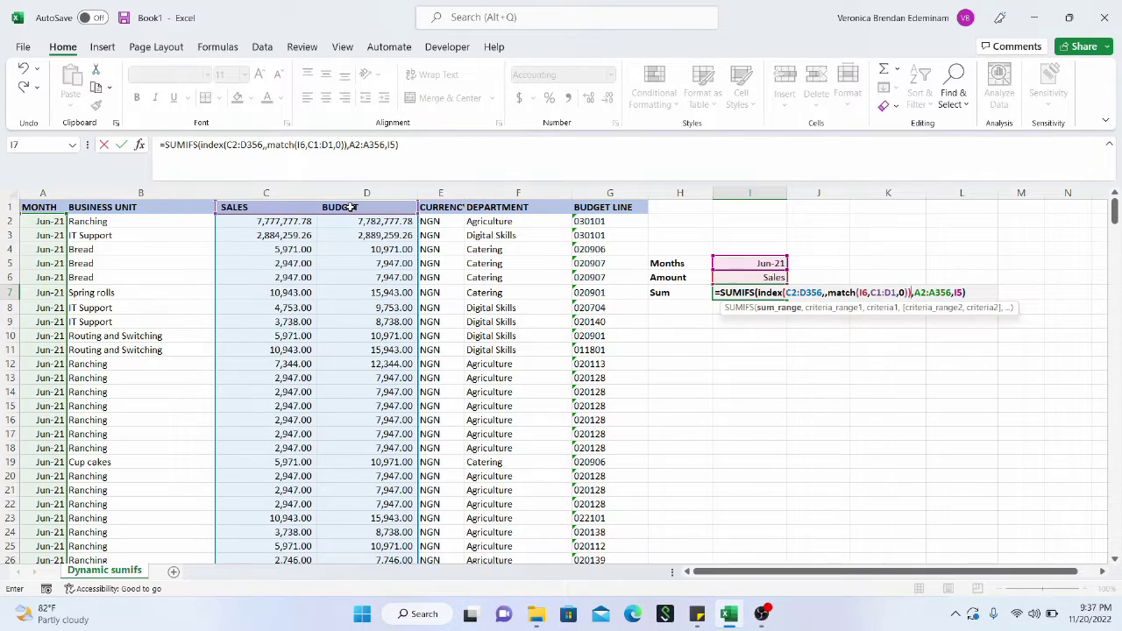
key(Return)
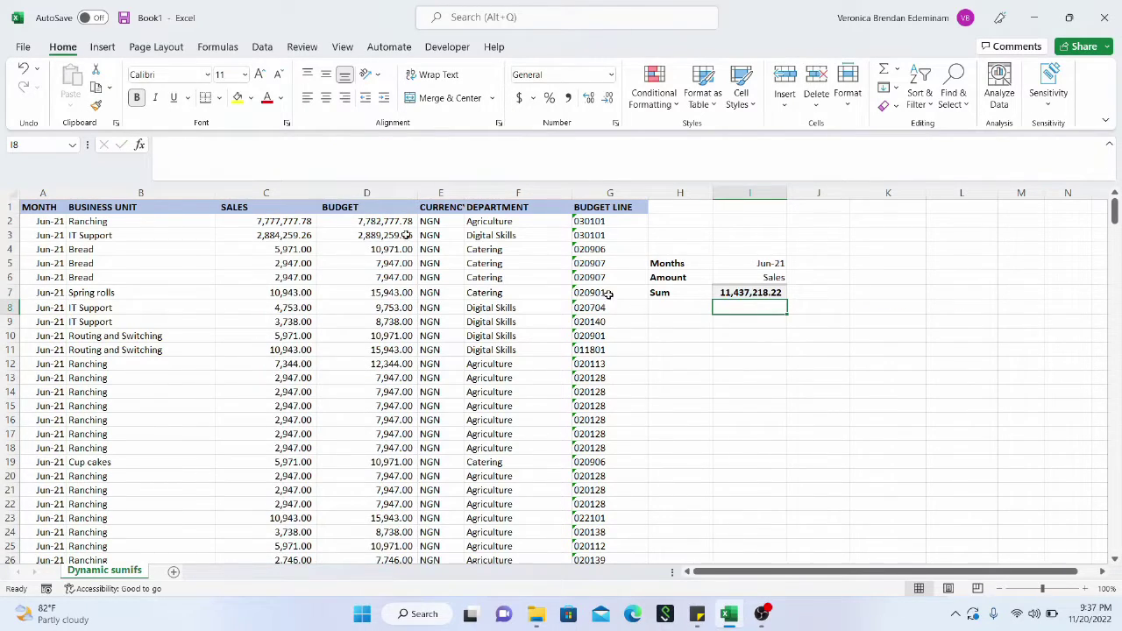
- Switch the Amount selection in I6 to BUDGET and check the Sum result in I7
click(761, 277)
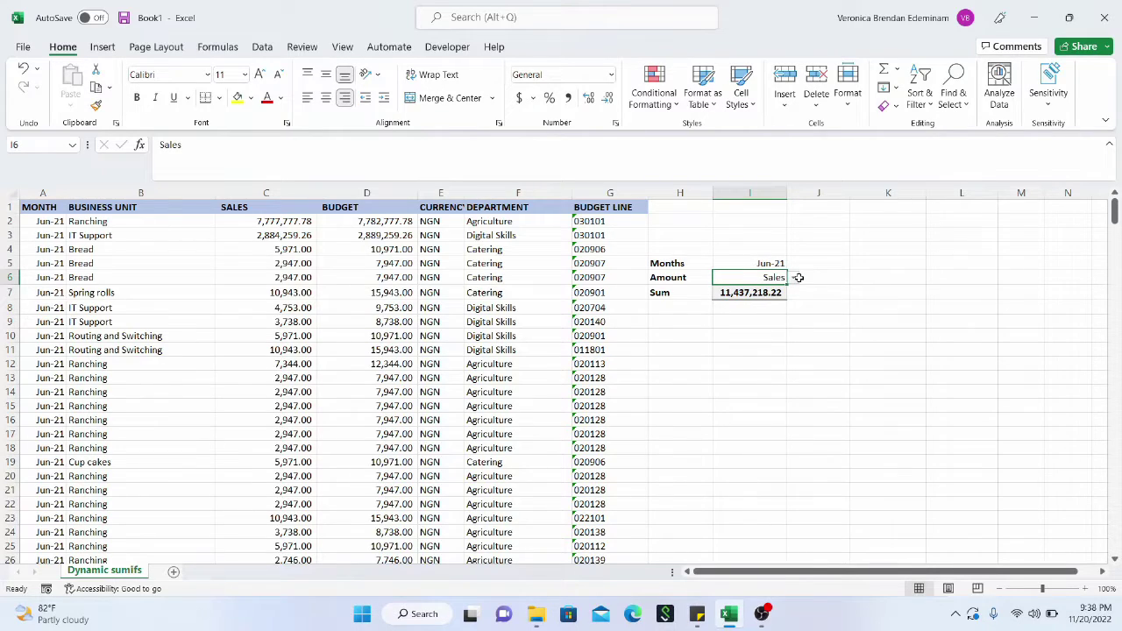
click(794, 278)
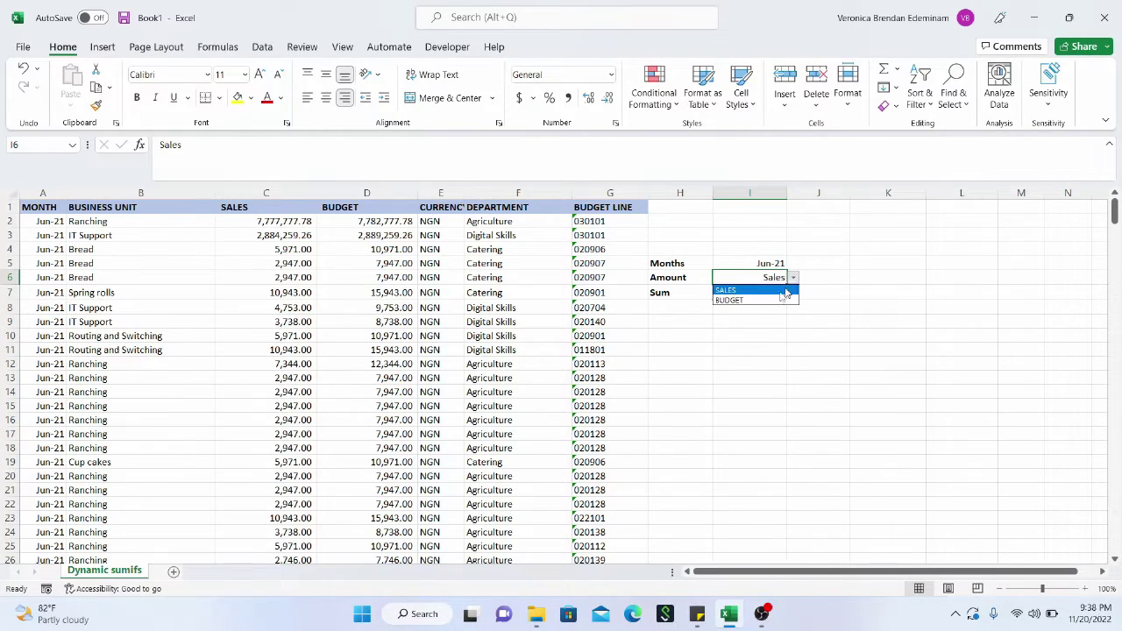
click(776, 302)
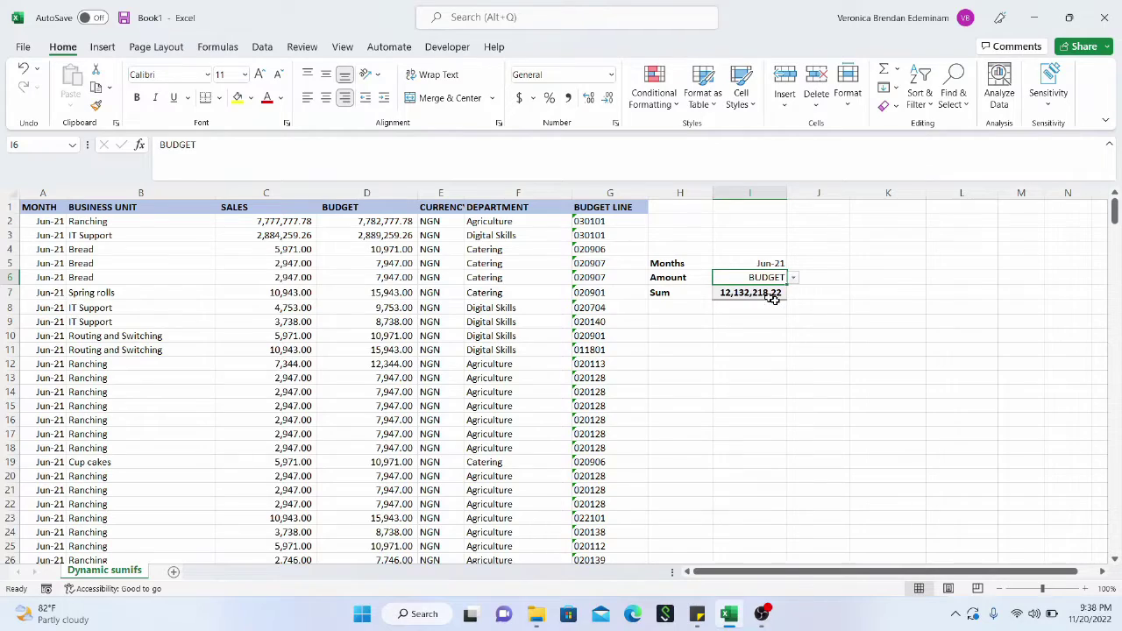
click(762, 292)
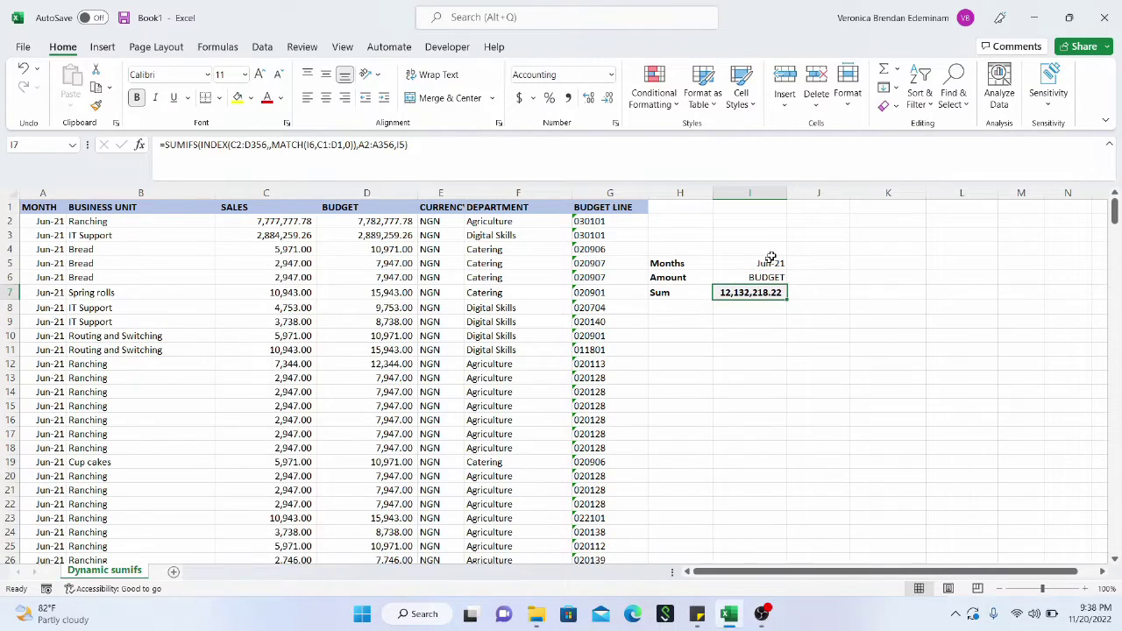
- Choose Jul-2021 as the month in I5 and check the Sum in I7
click(770, 252)
click(779, 263)
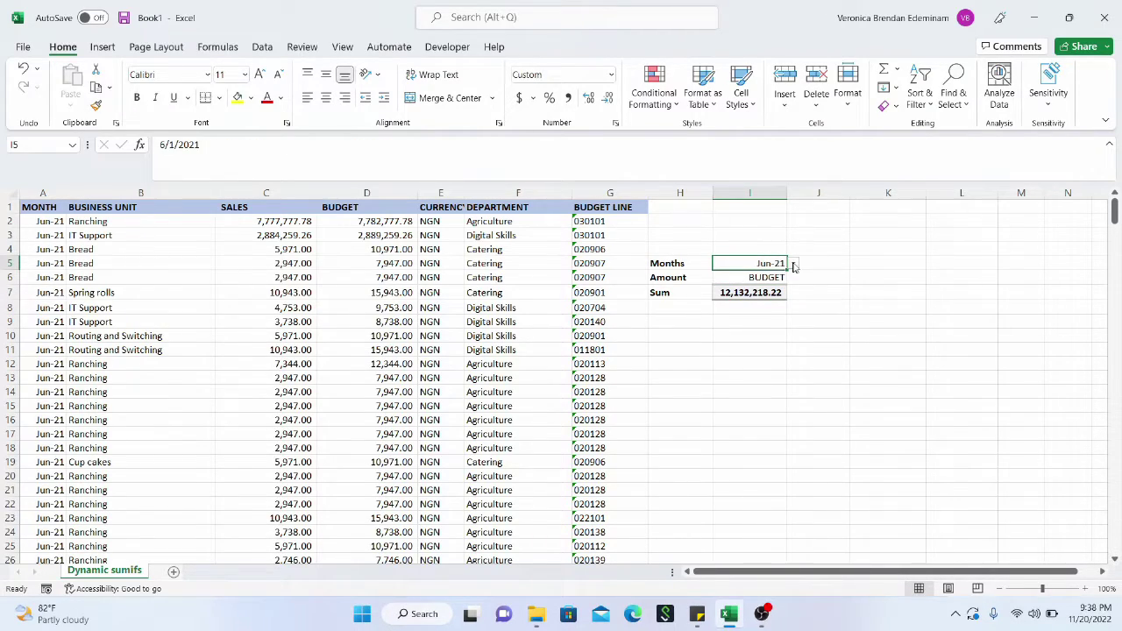
click(794, 267)
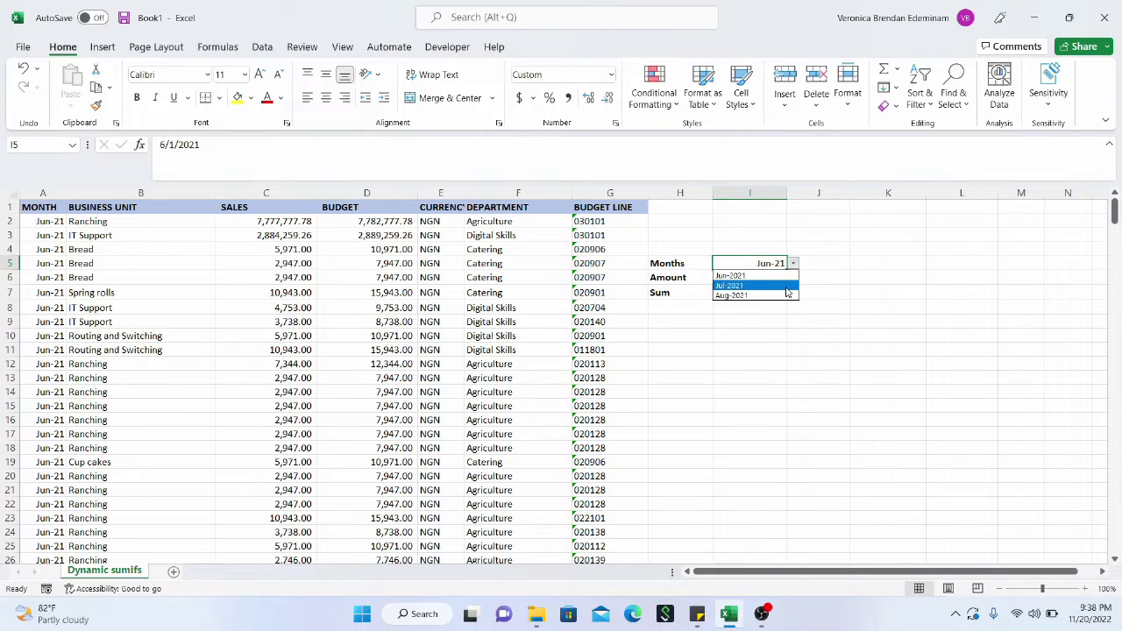
click(788, 286)
click(783, 290)
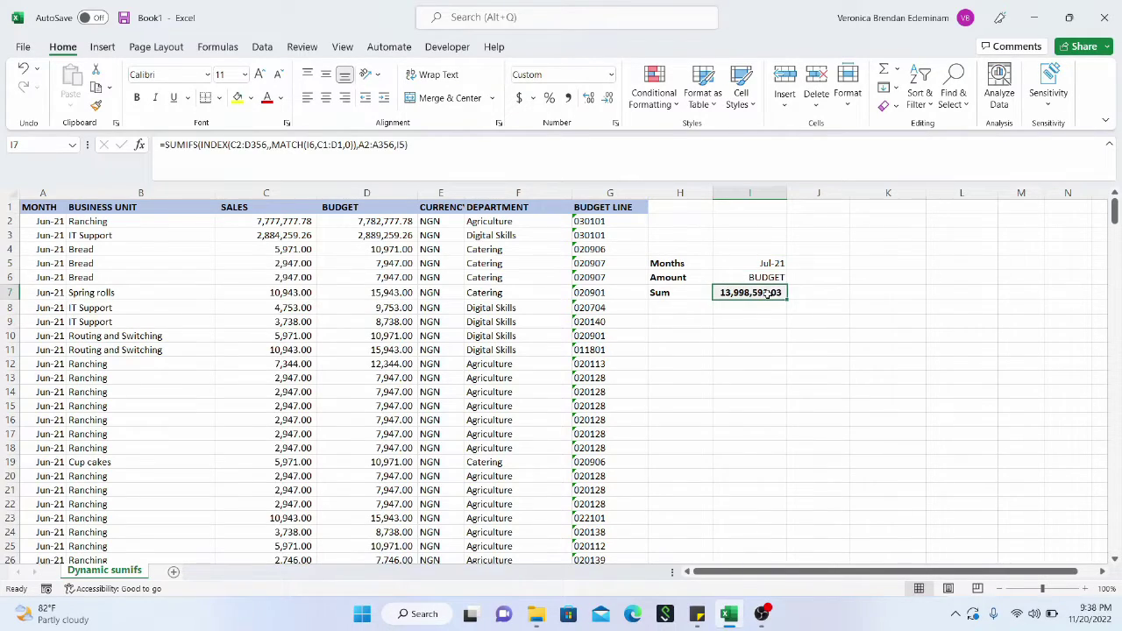
- Switch the Amount selection in I6 to SALES and check the recalculated Sum in I7
click(768, 274)
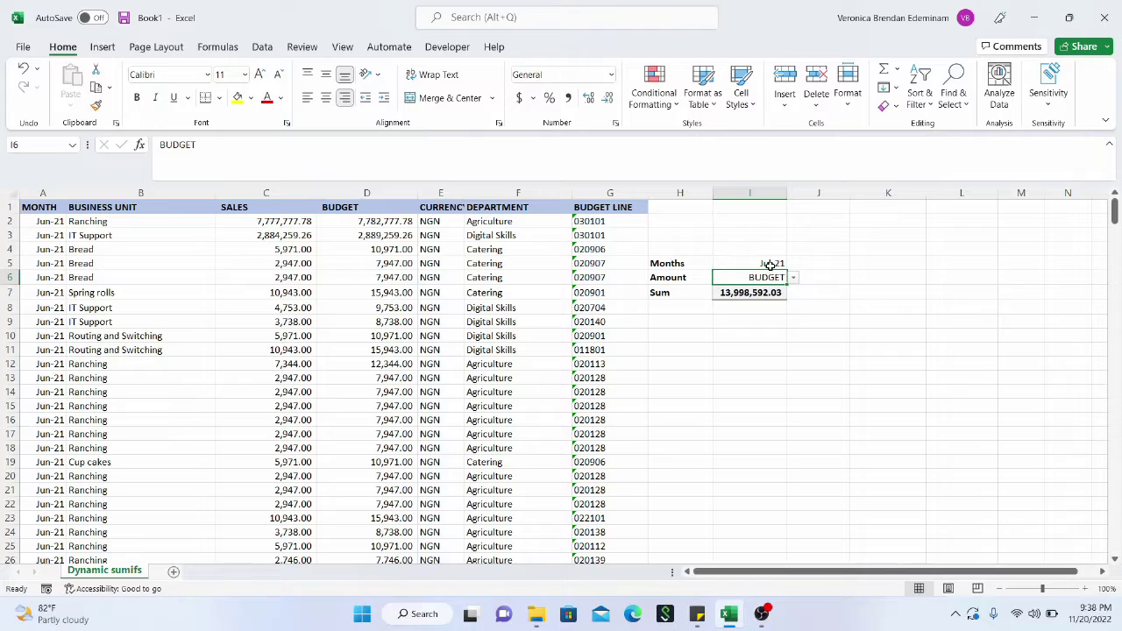
click(777, 263)
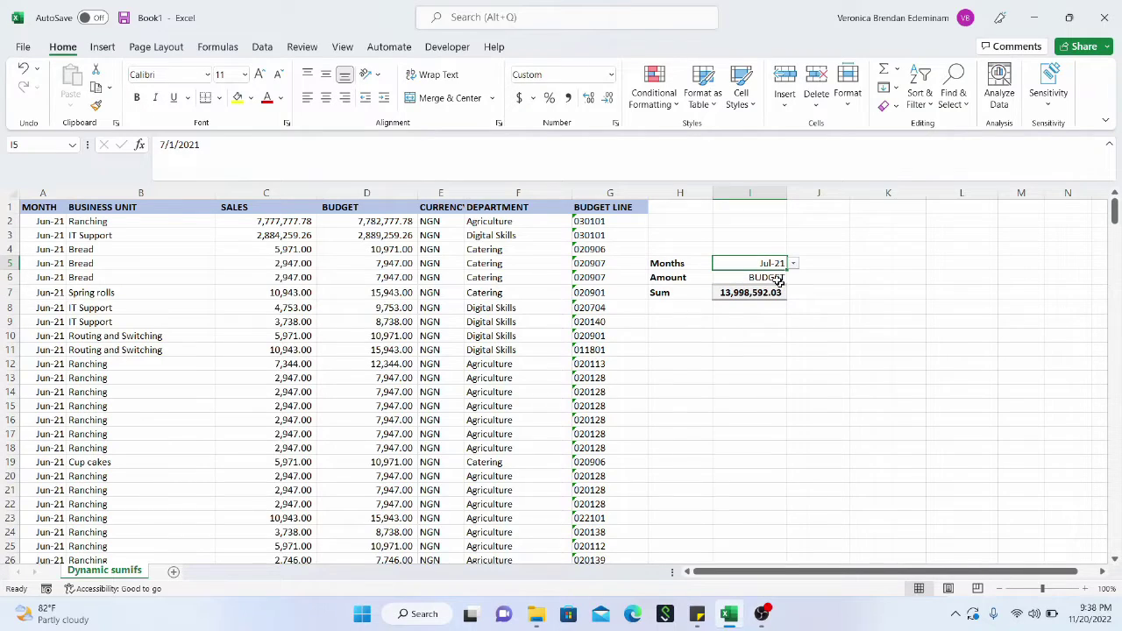
click(777, 278)
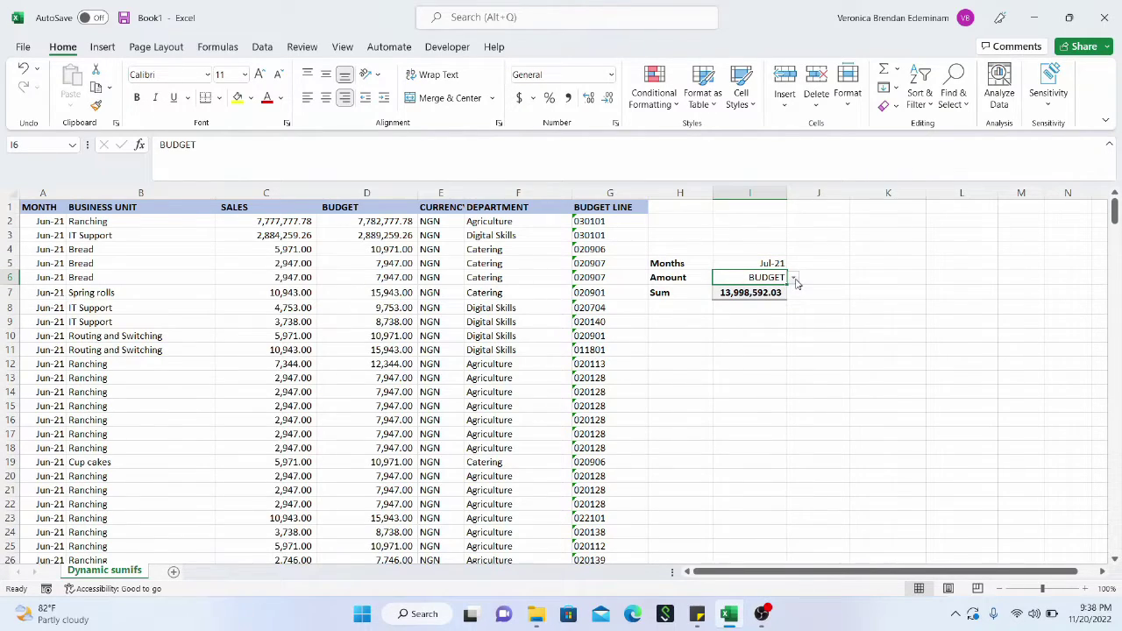
click(796, 278)
click(777, 292)
click(774, 292)
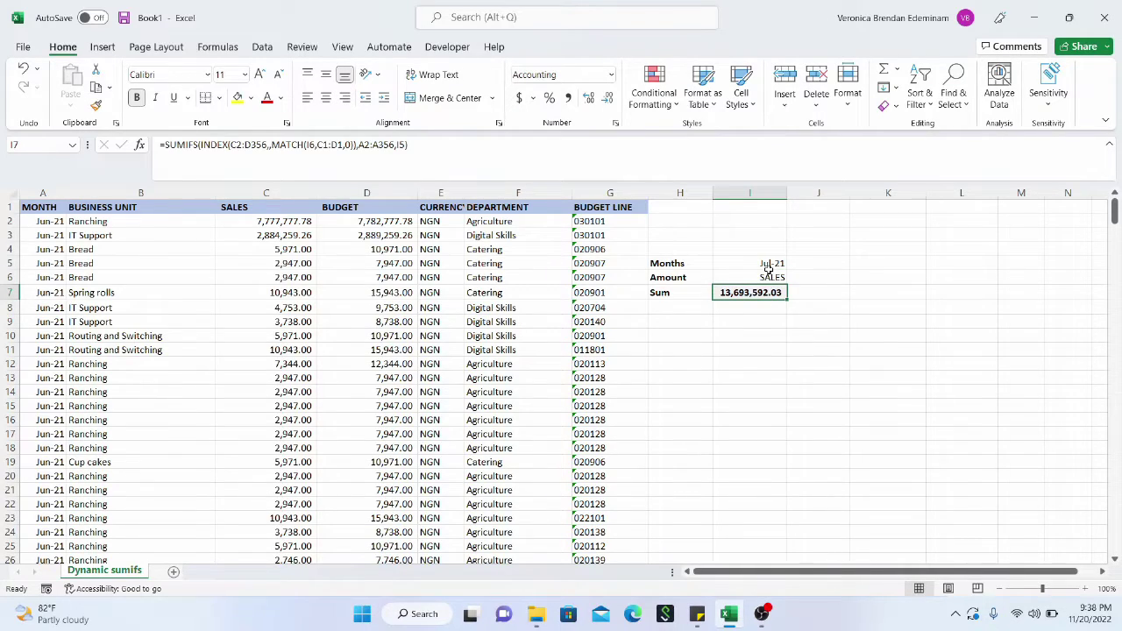
- Choose Aug-2021 as the month in I5
click(767, 265)
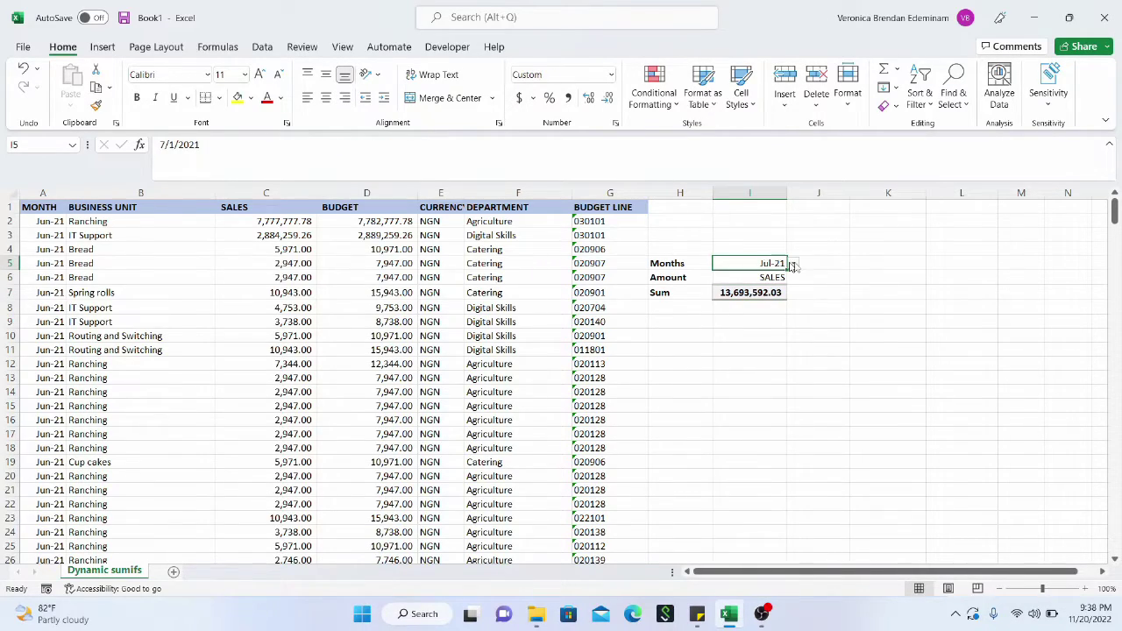
click(793, 264)
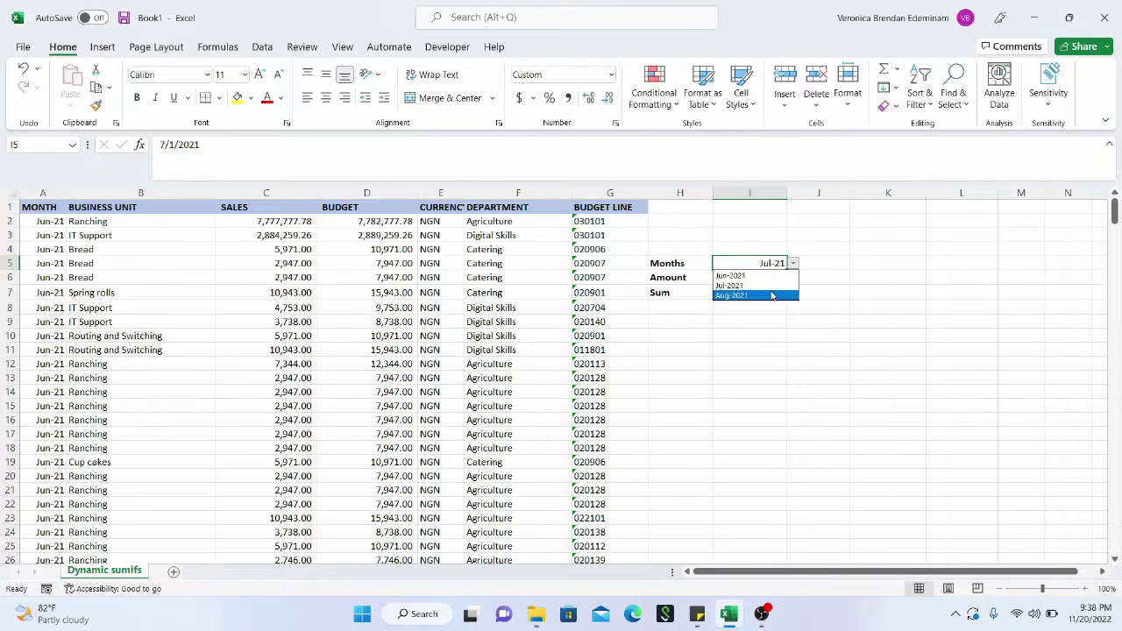
click(771, 295)
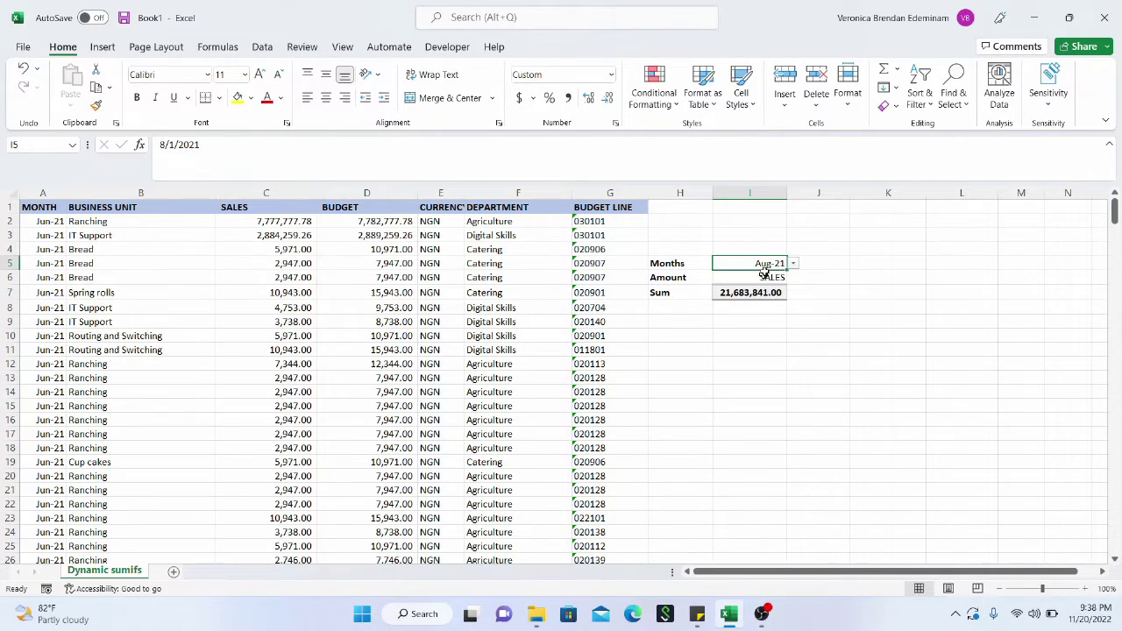
- Set the Amount in I6 to BUDGET for the chosen month and review the SUMIFS formula in I7
click(767, 277)
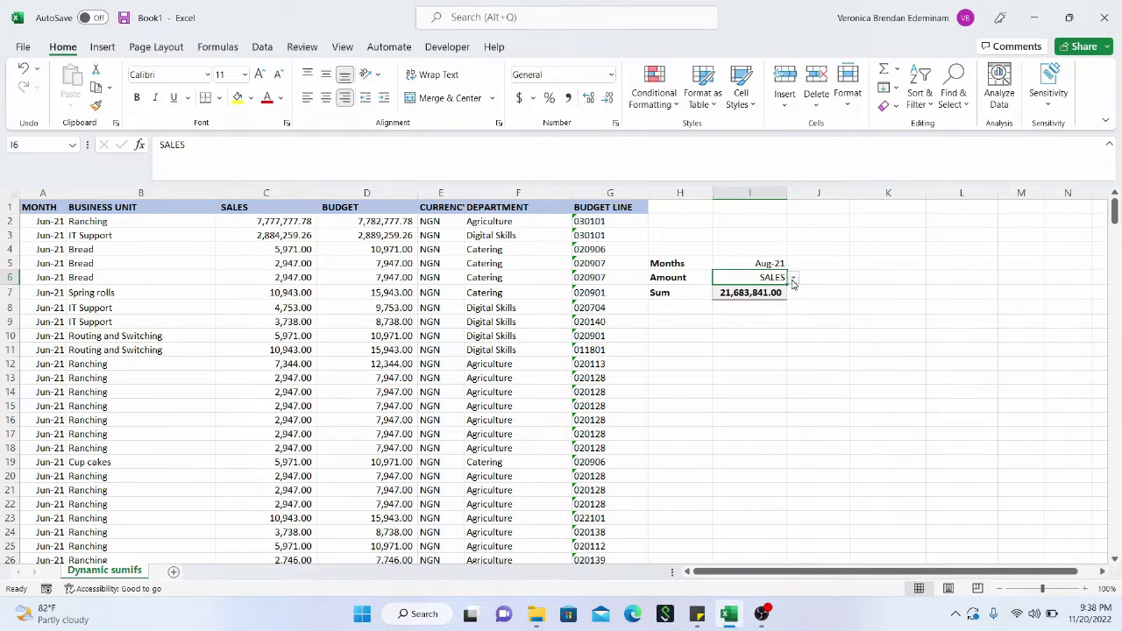
click(794, 279)
click(775, 300)
click(763, 299)
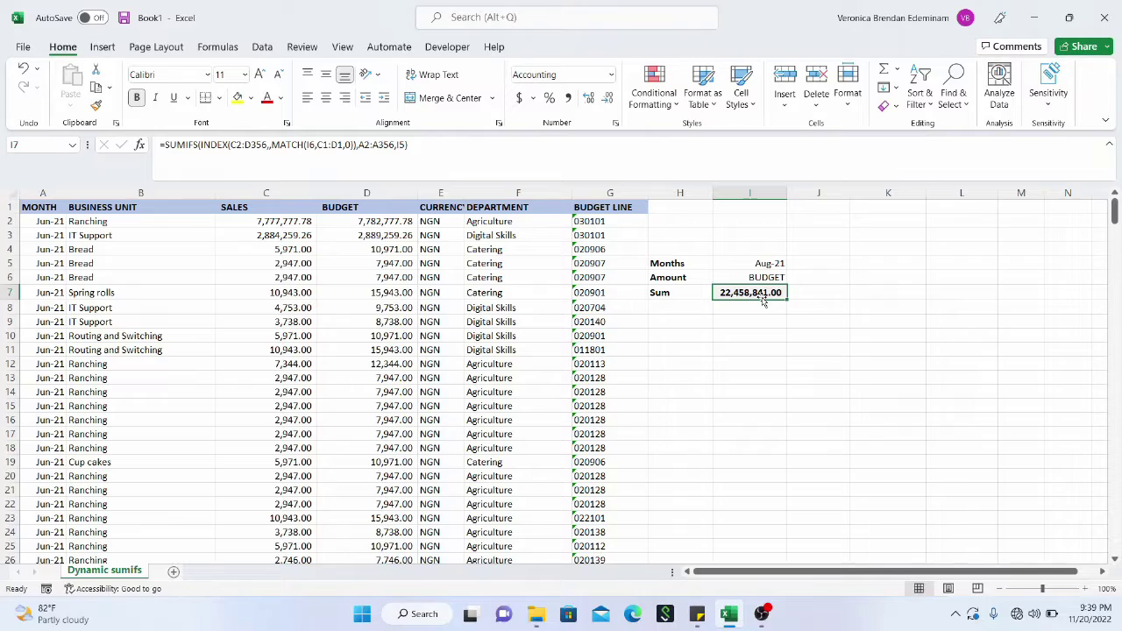
click(745, 310)
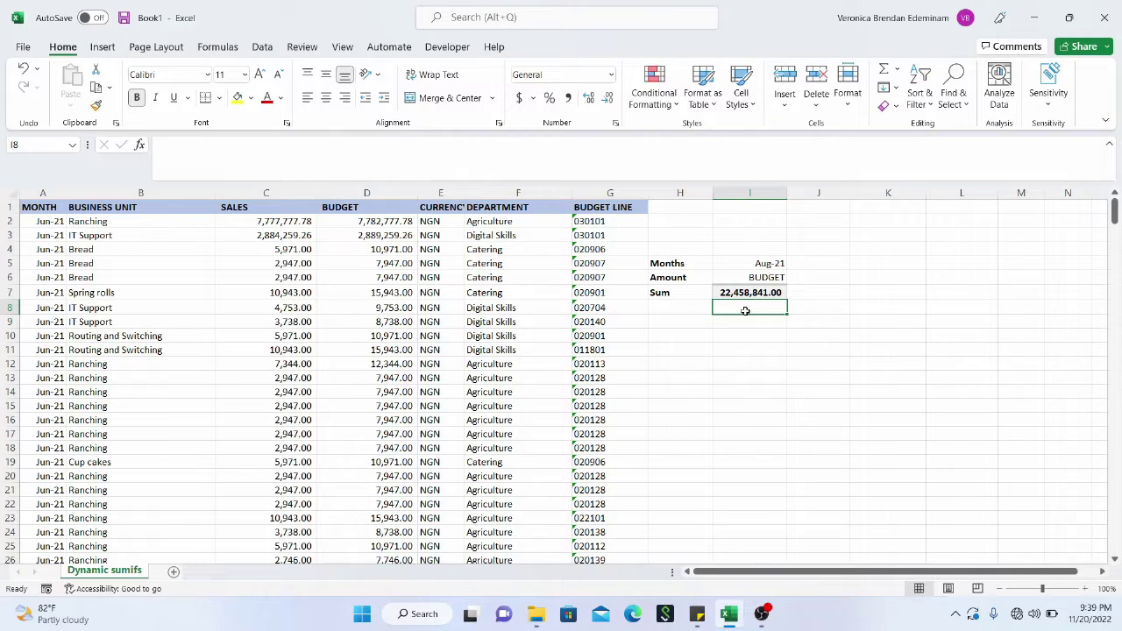
click(726, 291)
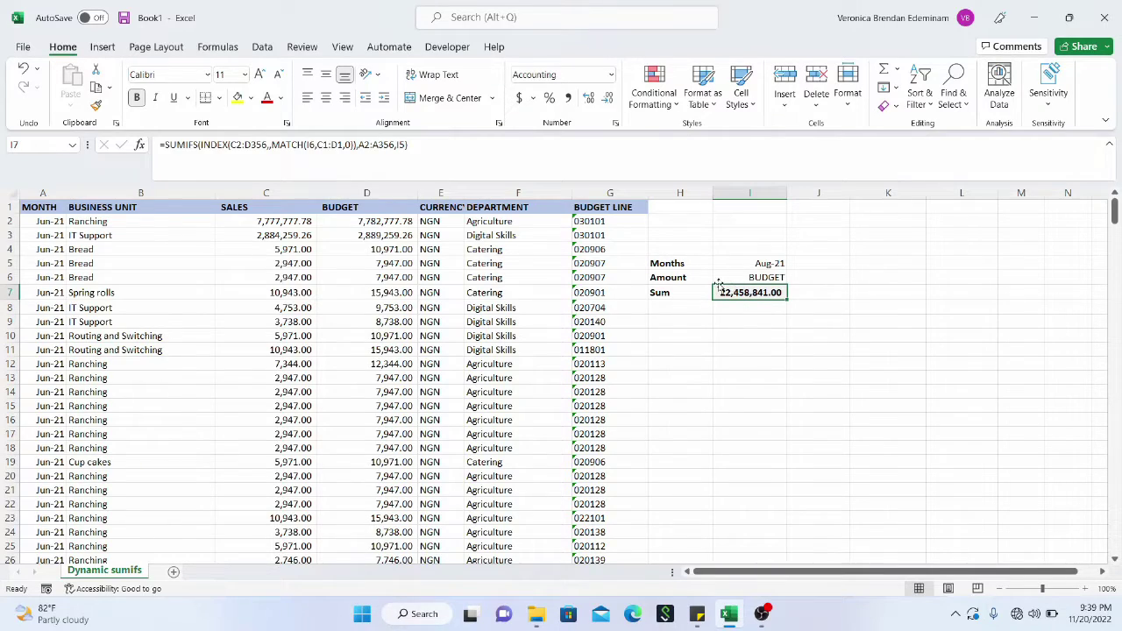